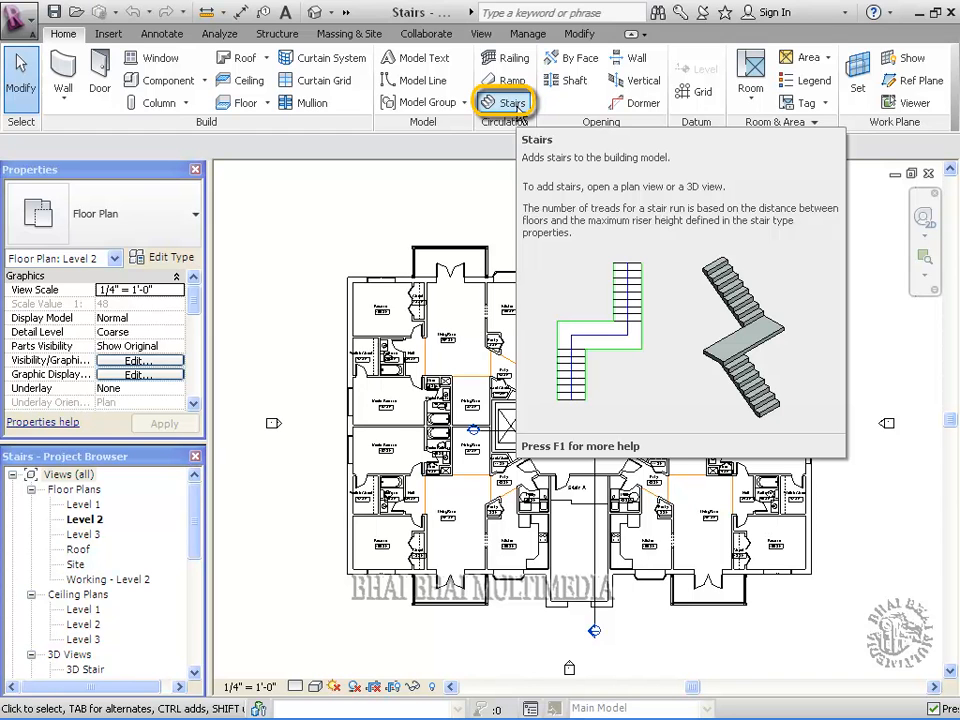
- Start a straight-run stair sketch from Level 2 to Level 3 and set the stair width to 4'
click(517, 109)
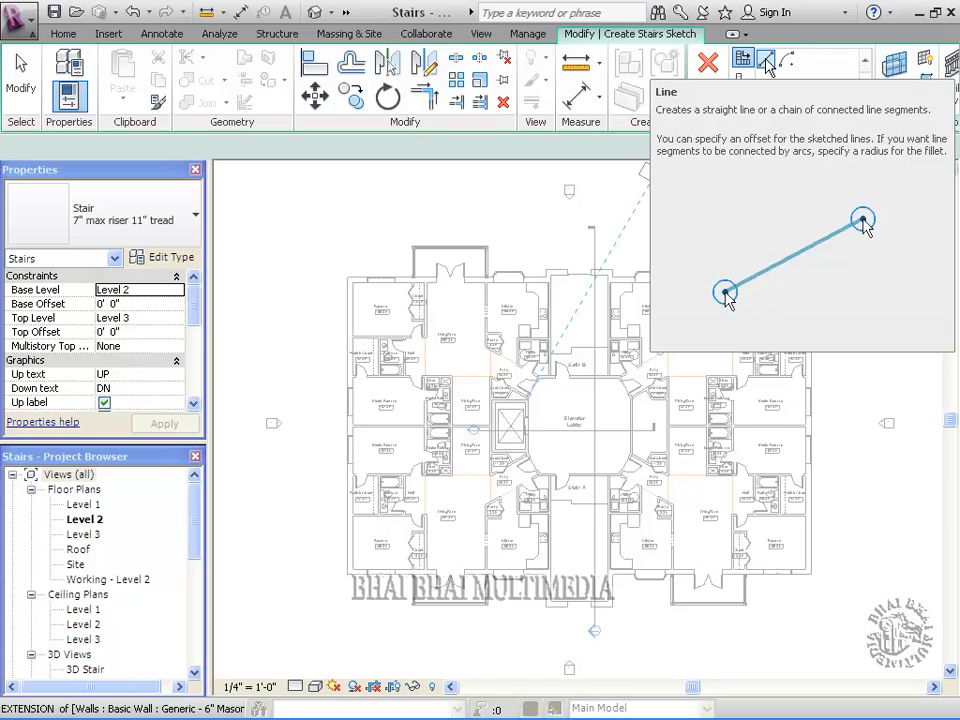
click(766, 62)
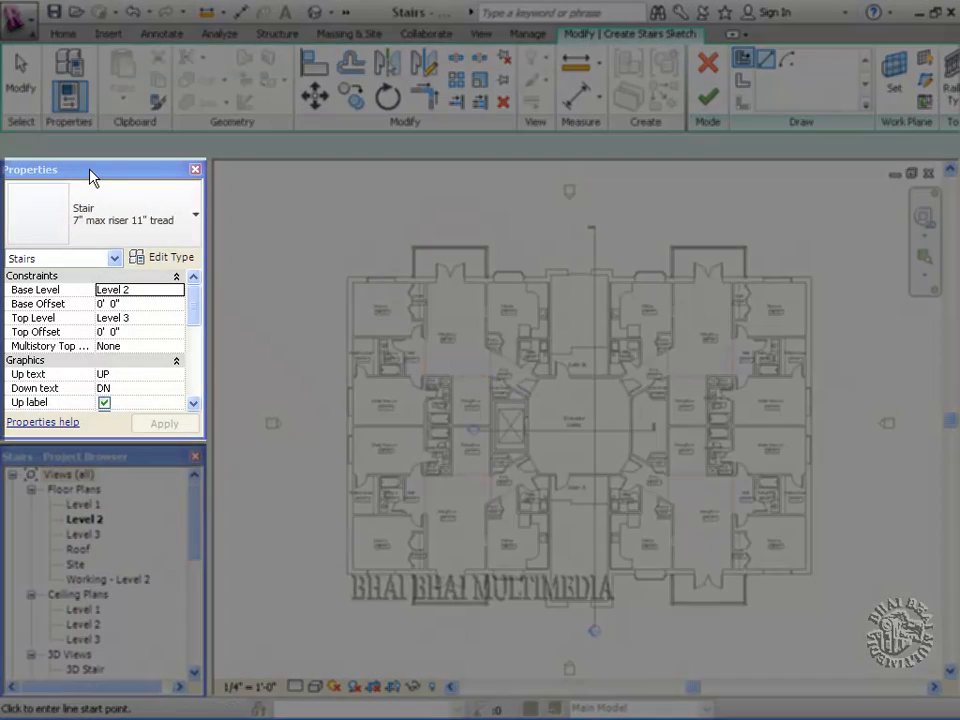
drag(197, 313, 192, 288)
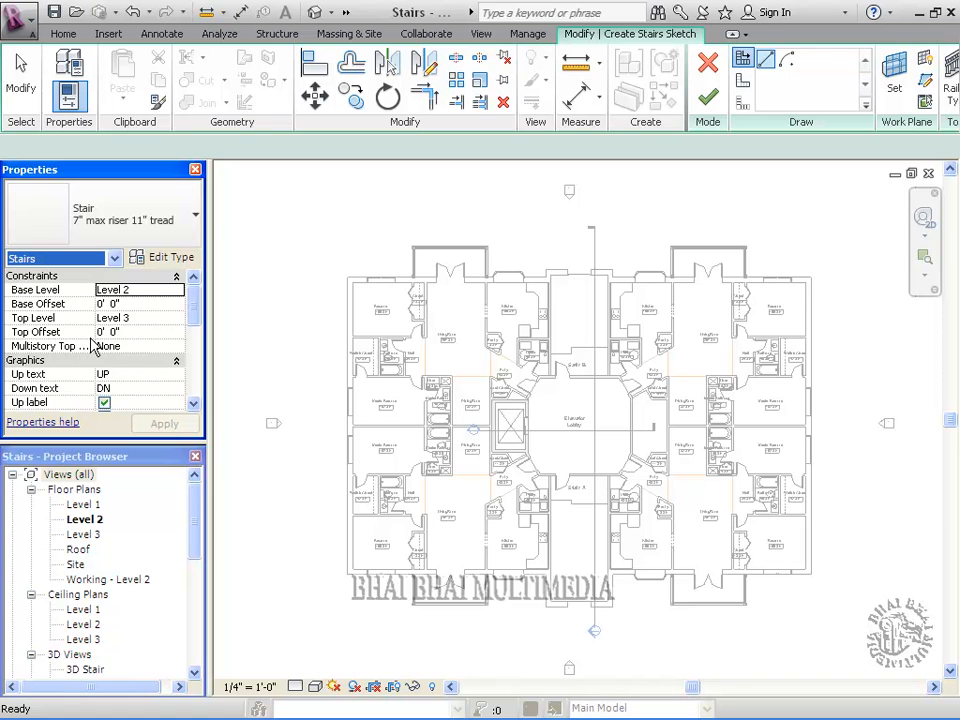
drag(197, 324, 197, 378)
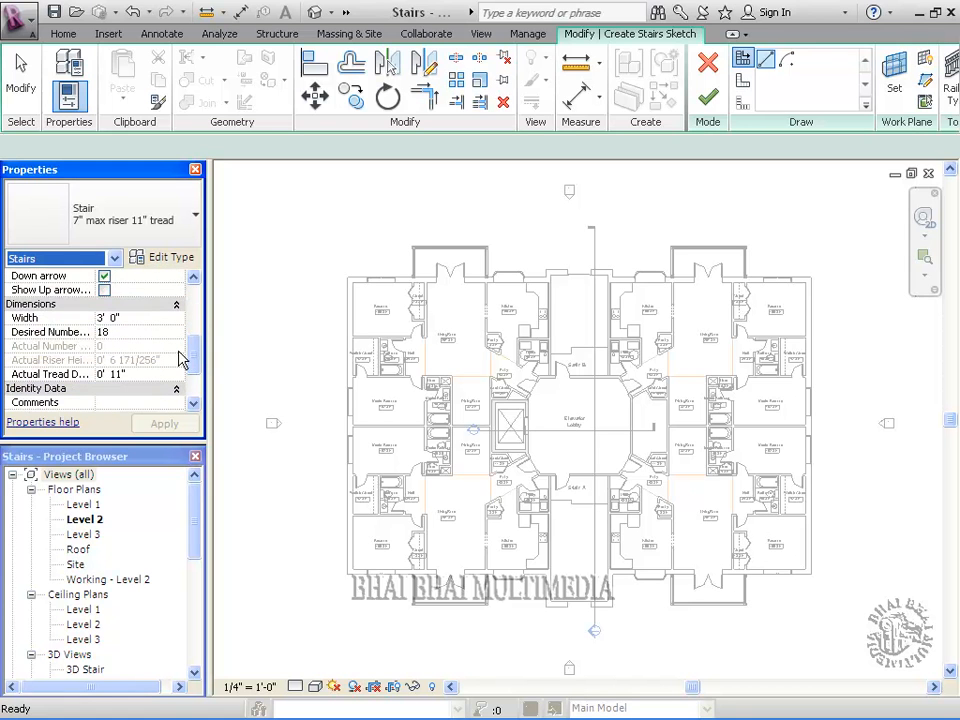
click(118, 318)
drag(118, 318, 84, 320)
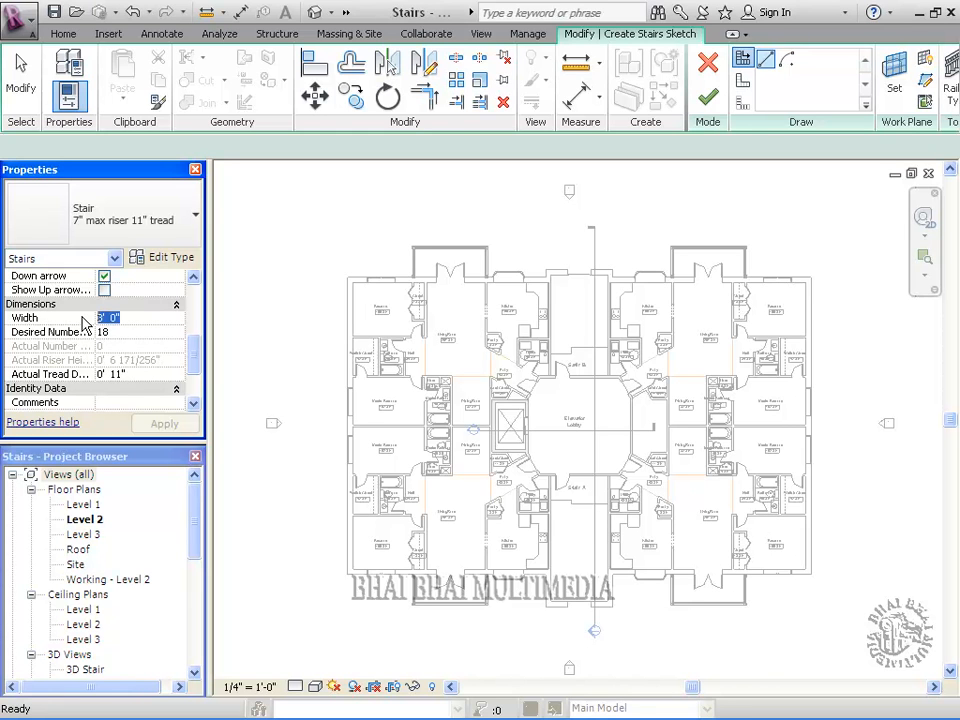
text(4)
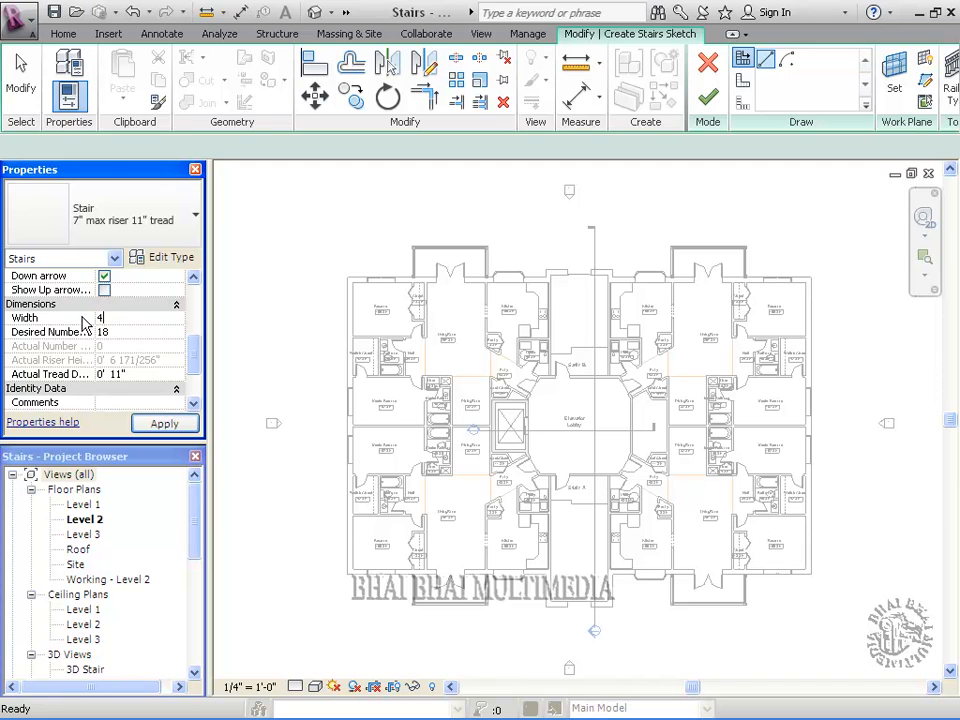
key(Return)
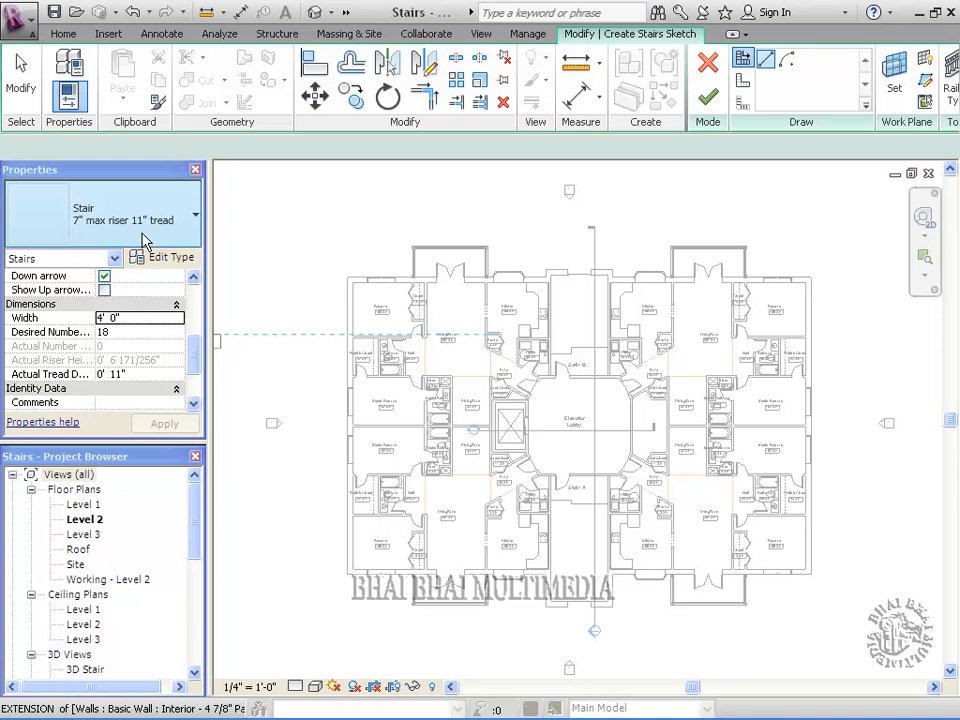
- Review the type parameters of the 7" max riser 11" tread stair without changing them
click(169, 260)
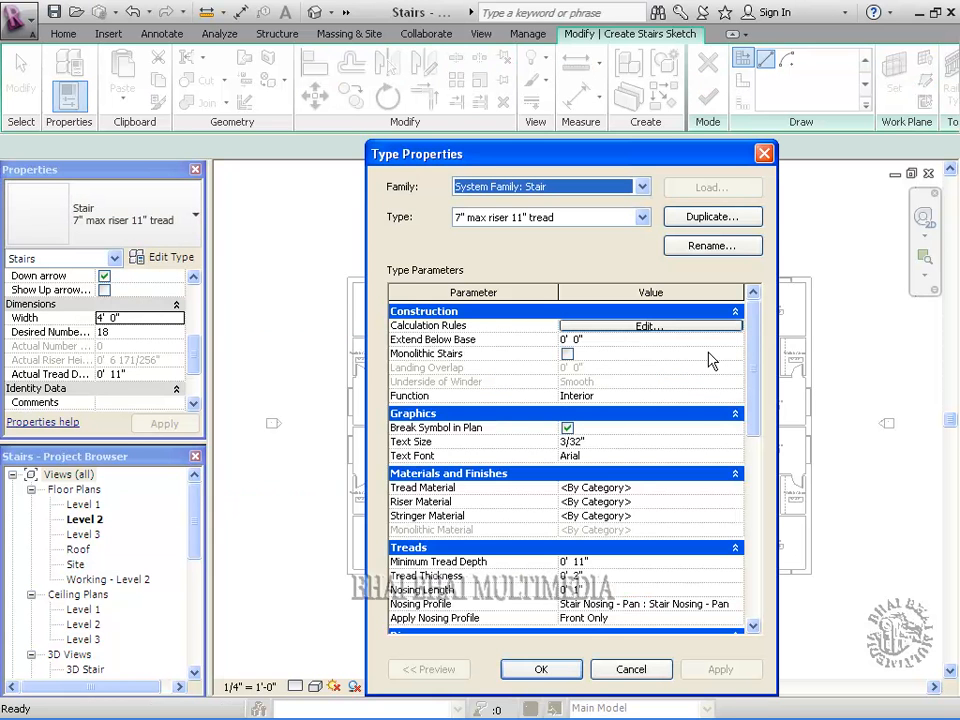
drag(750, 356, 748, 318)
scroll(754, 354, down, 1)
drag(754, 354, 754, 302)
click(645, 669)
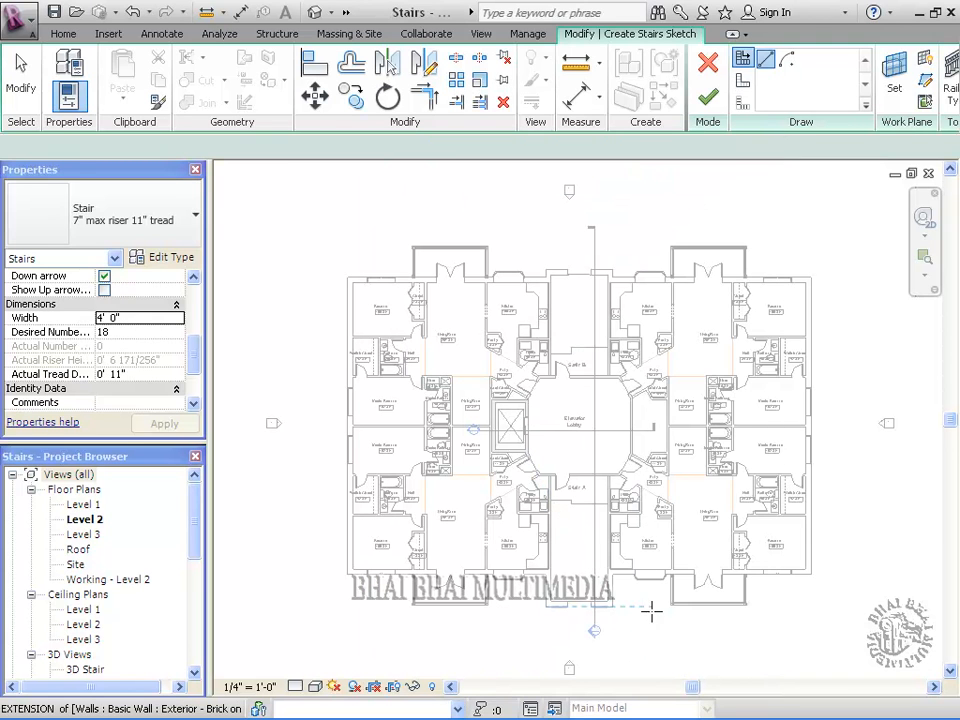
- Sketch the first stair run about 5'-10 3/4" long in Stair A, running from the lobby side toward the exterior wall
click(560, 518)
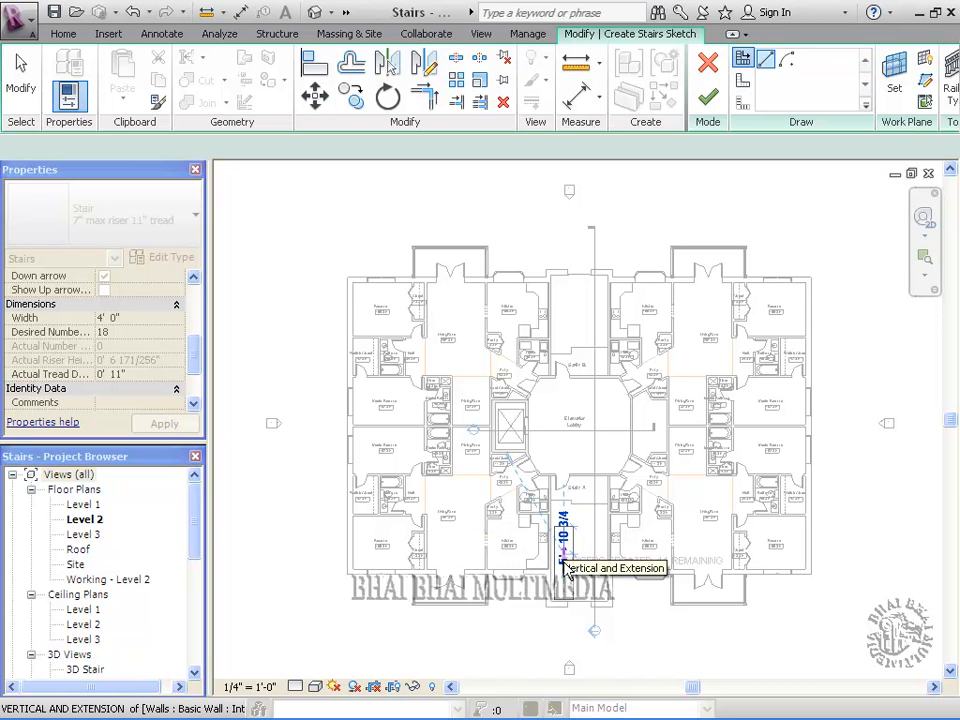
click(562, 566)
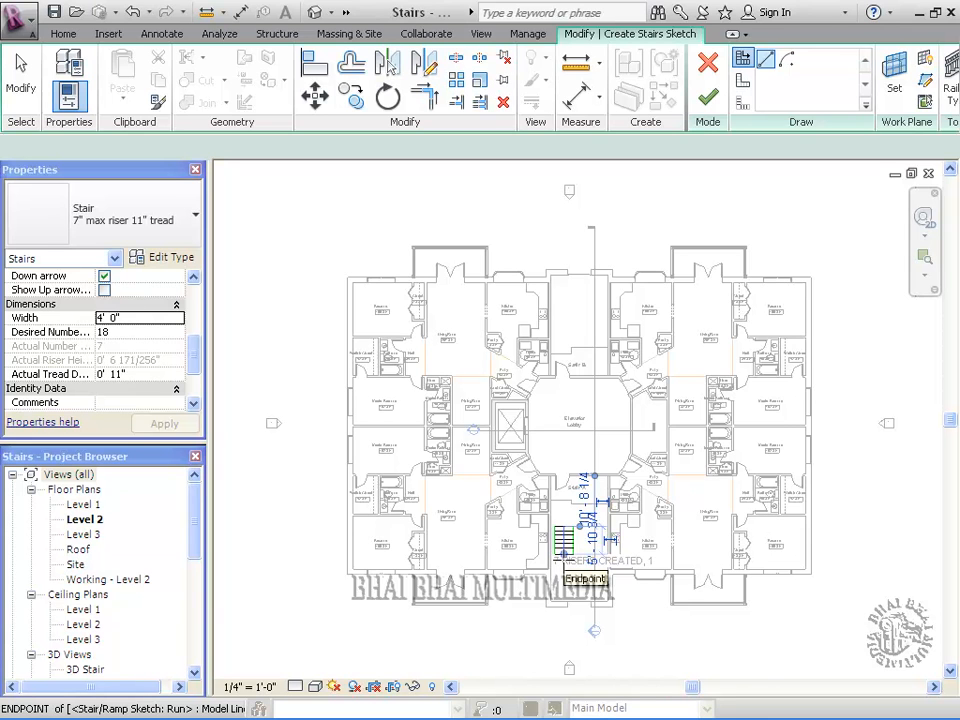
key(Escape)
key(Escape)
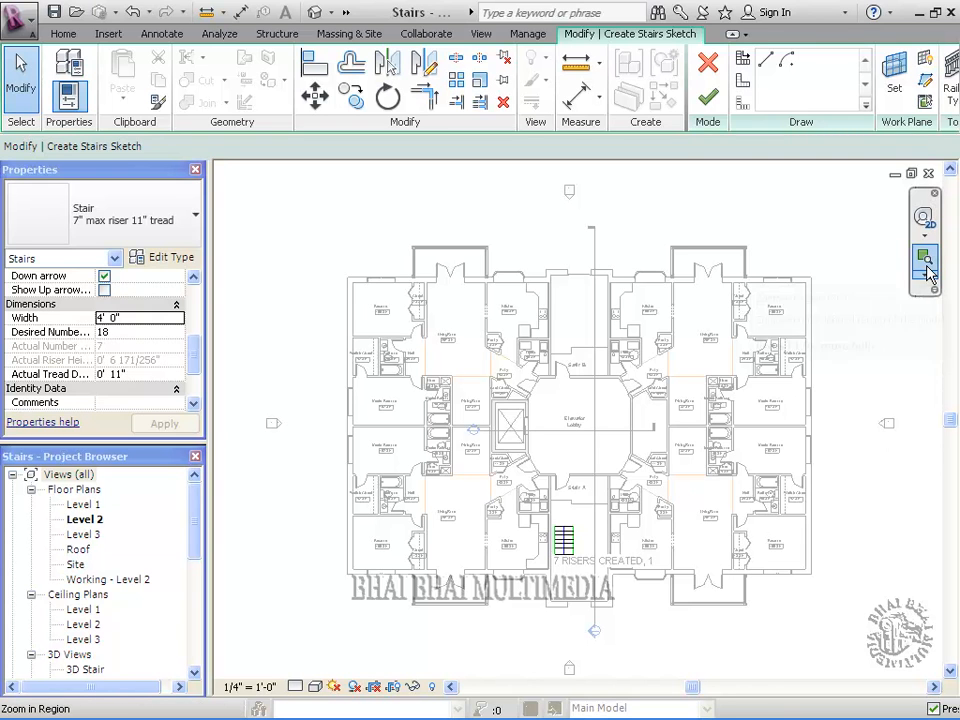
- Select the whole sketched run in Stair A and display its temporary dimensions to the surrounding walls
click(928, 273)
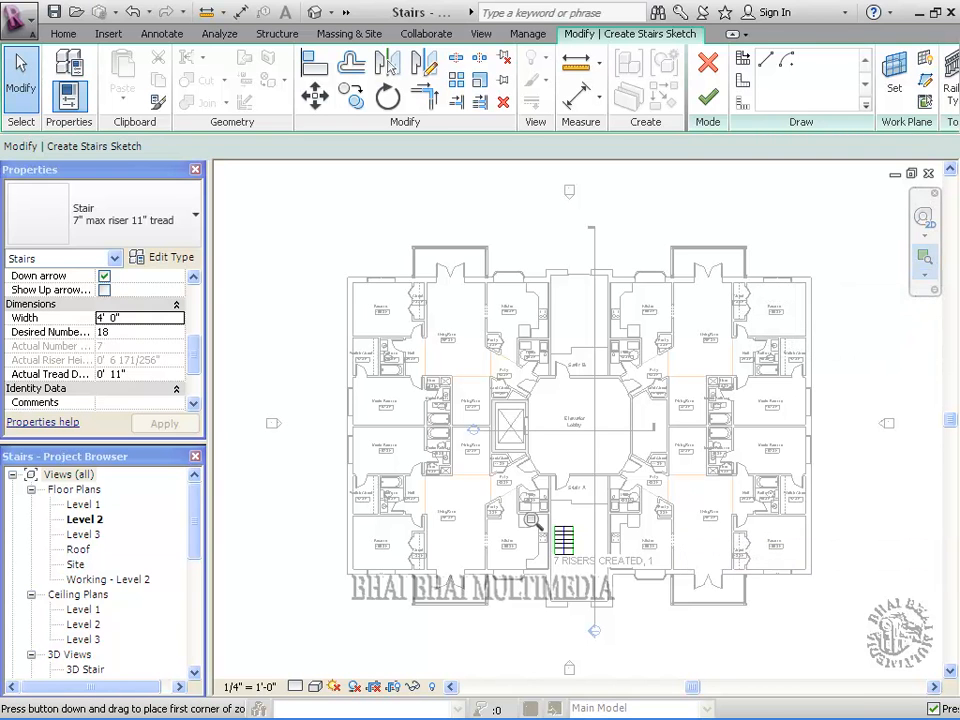
drag(514, 491, 613, 592)
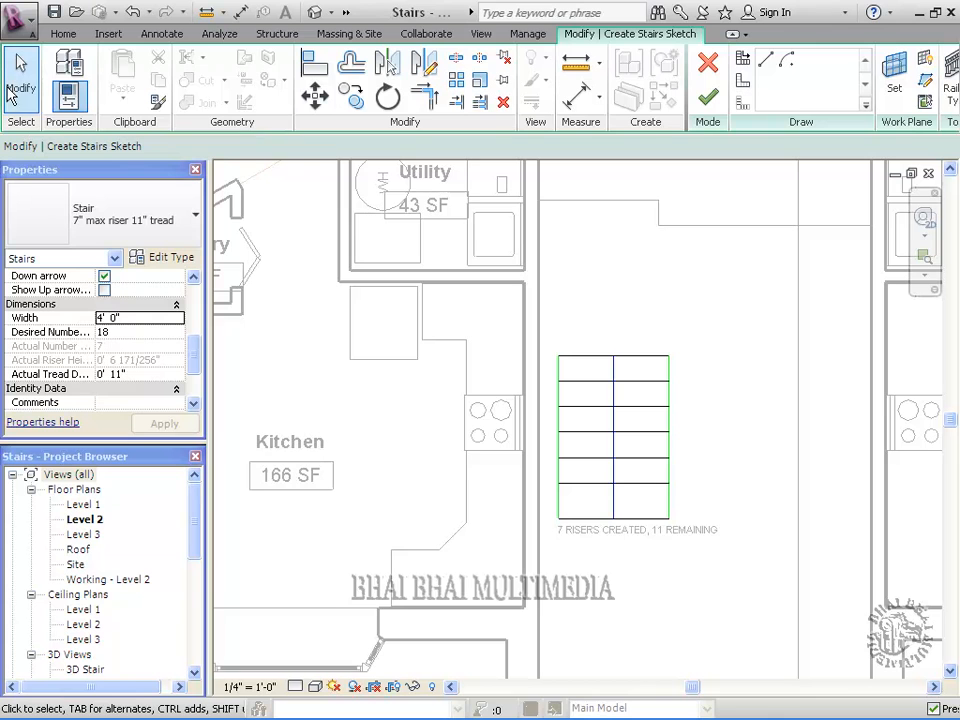
mouse_move(545, 327)
mouse_down()
mouse_move(744, 570)
mouse_move(738, 565)
mouse_up()
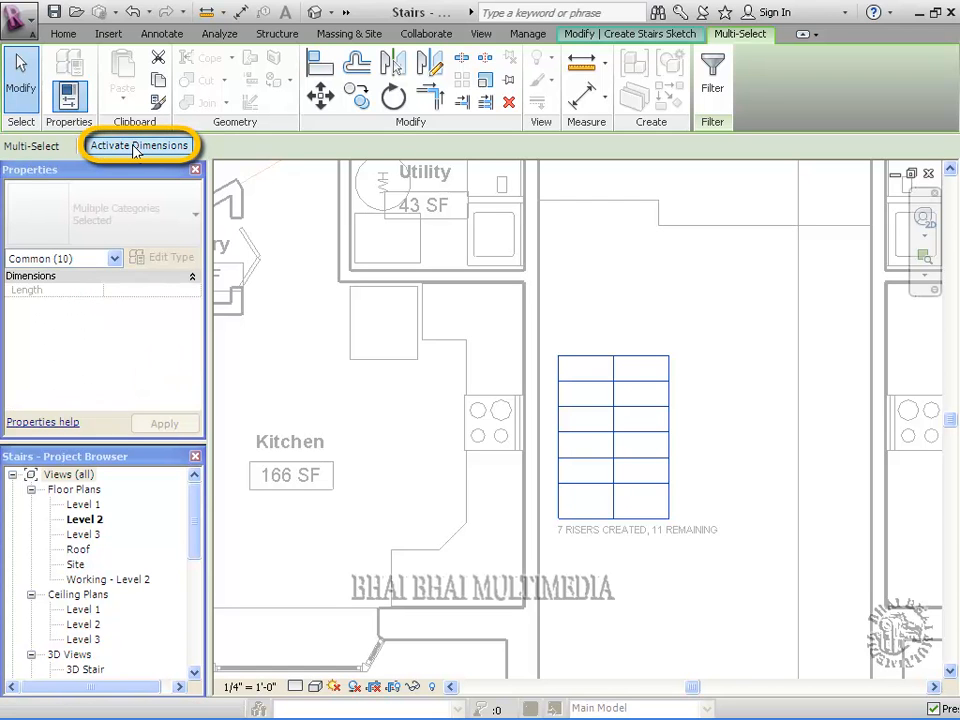
click(135, 147)
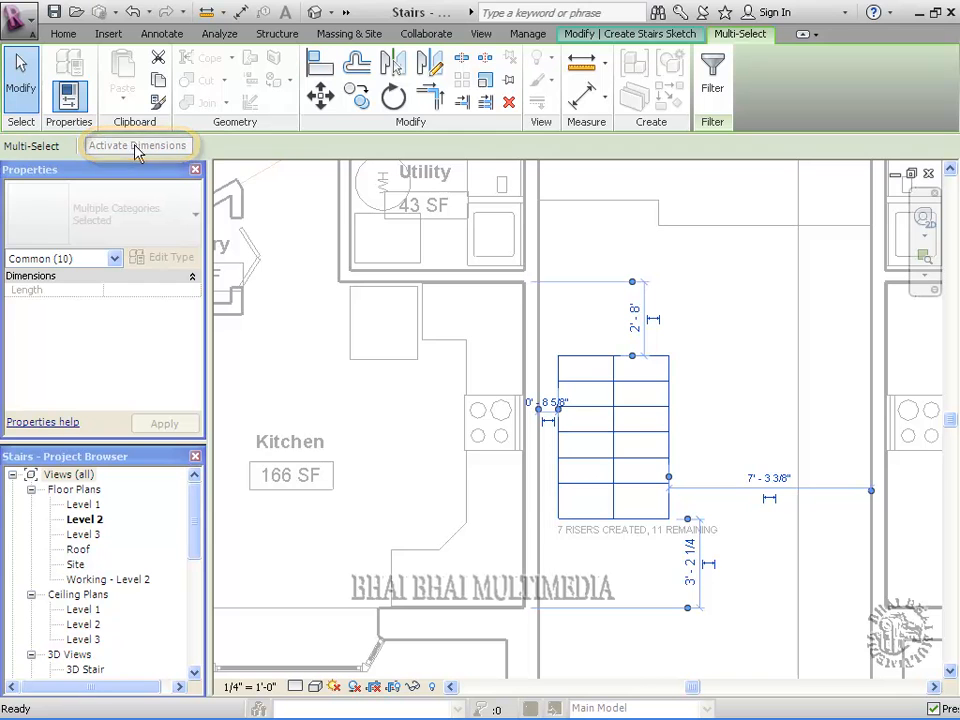
- Set the distance between the run's outer boundary and the adjacent kitchen-side stairwell wall to 6"
click(551, 411)
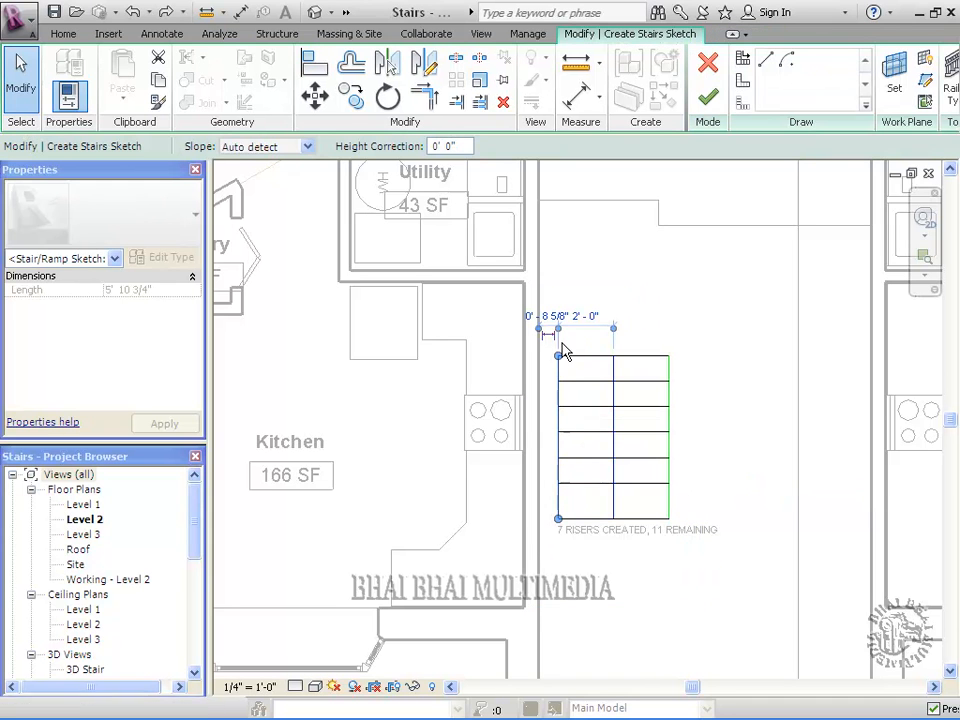
click(548, 318)
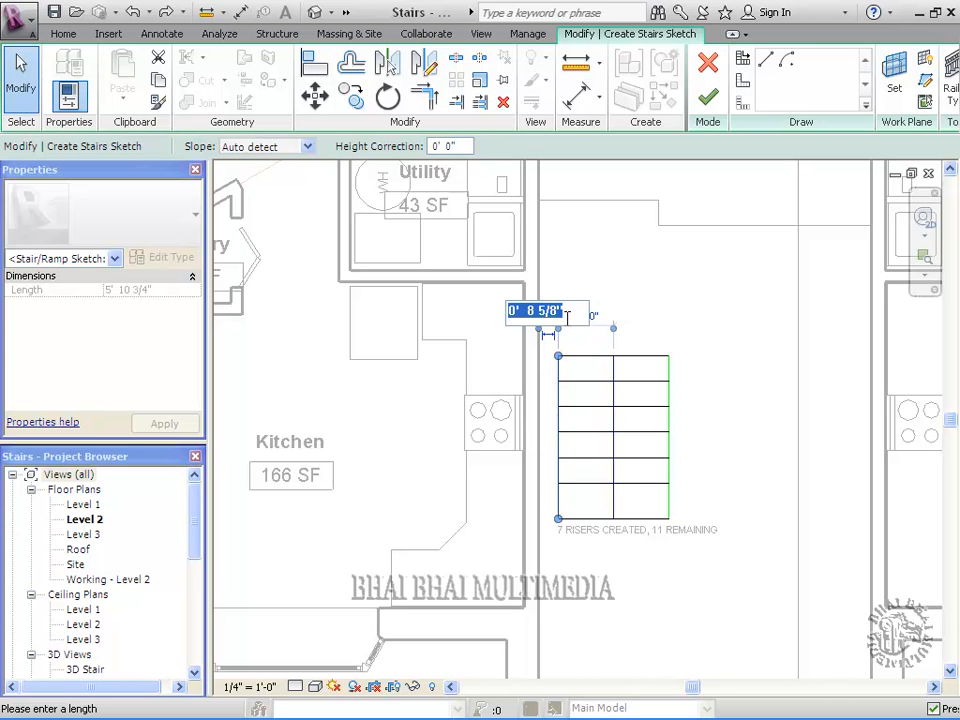
text(6)
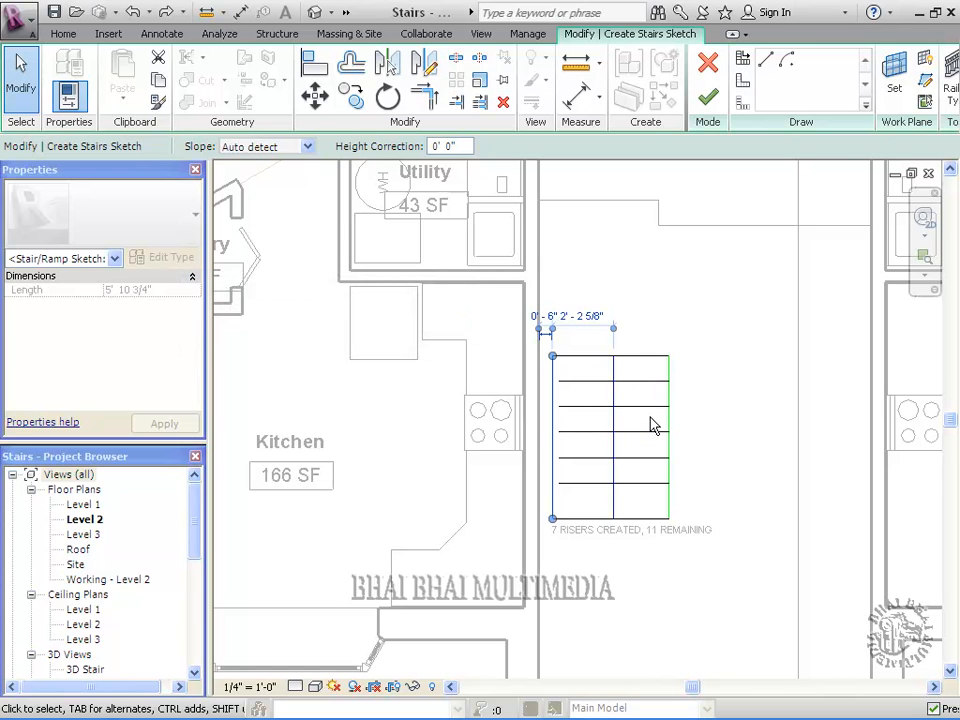
key(Escape)
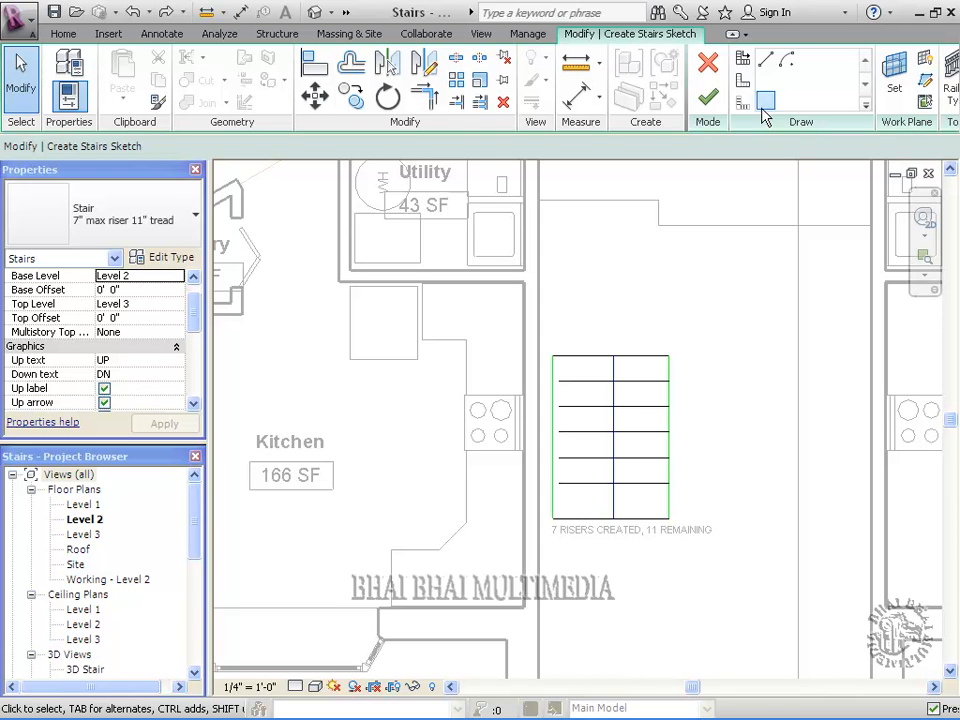
- Sketch a parallel return run about 5'-10 3/4" long aligned with the first run's ends, and finish the stair
click(766, 64)
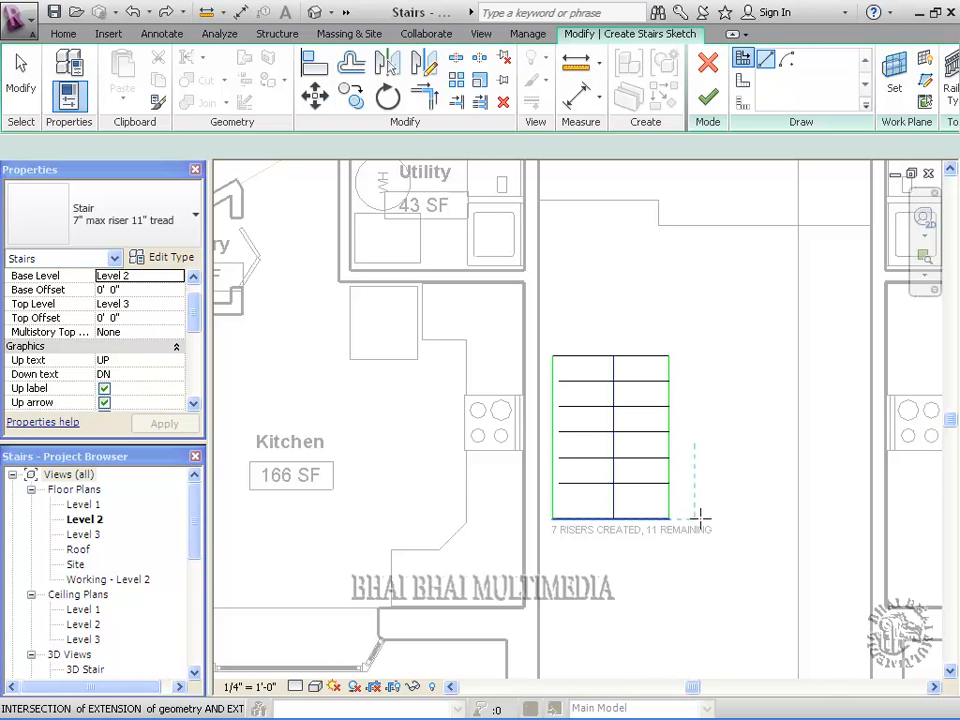
click(789, 517)
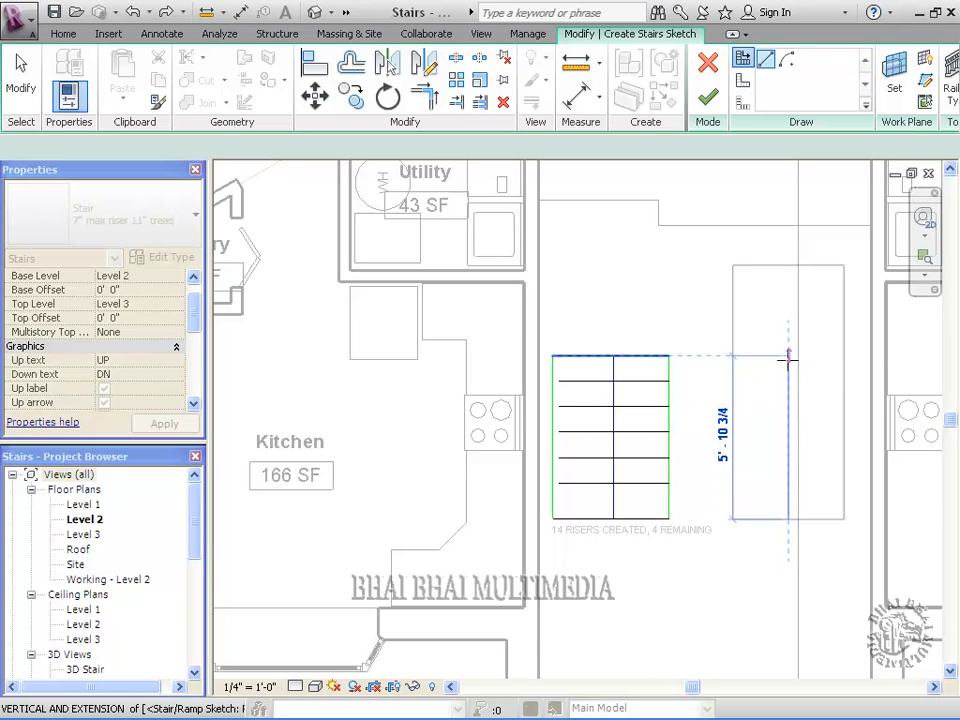
click(788, 355)
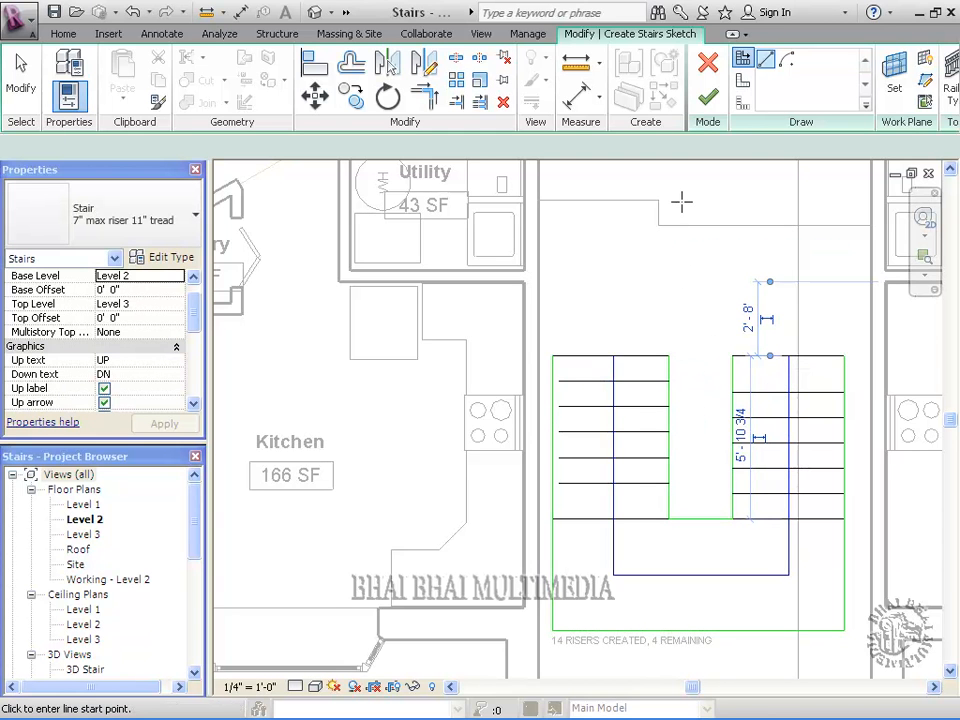
click(710, 106)
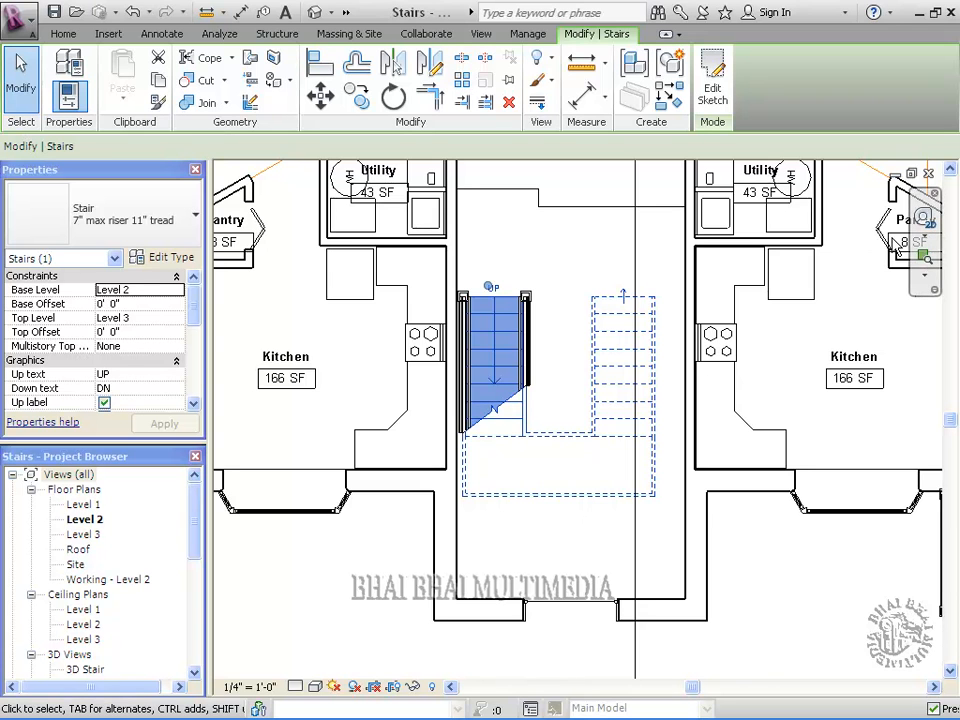
- Open the section view that cuts through Stair A to inspect the new stair between Level 2 and Level 3
click(927, 272)
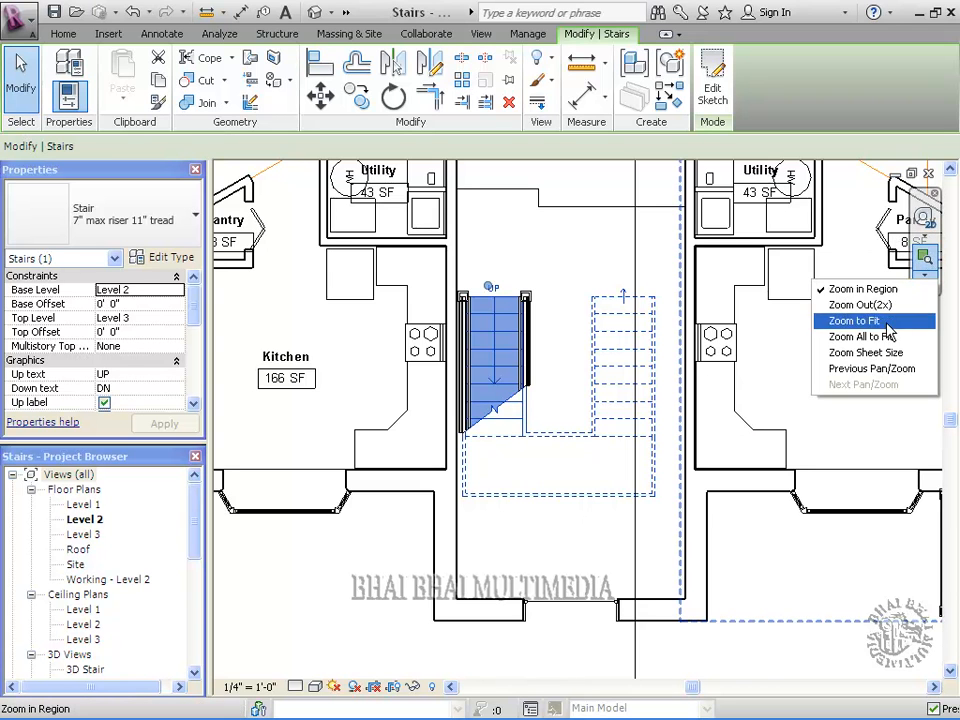
click(846, 369)
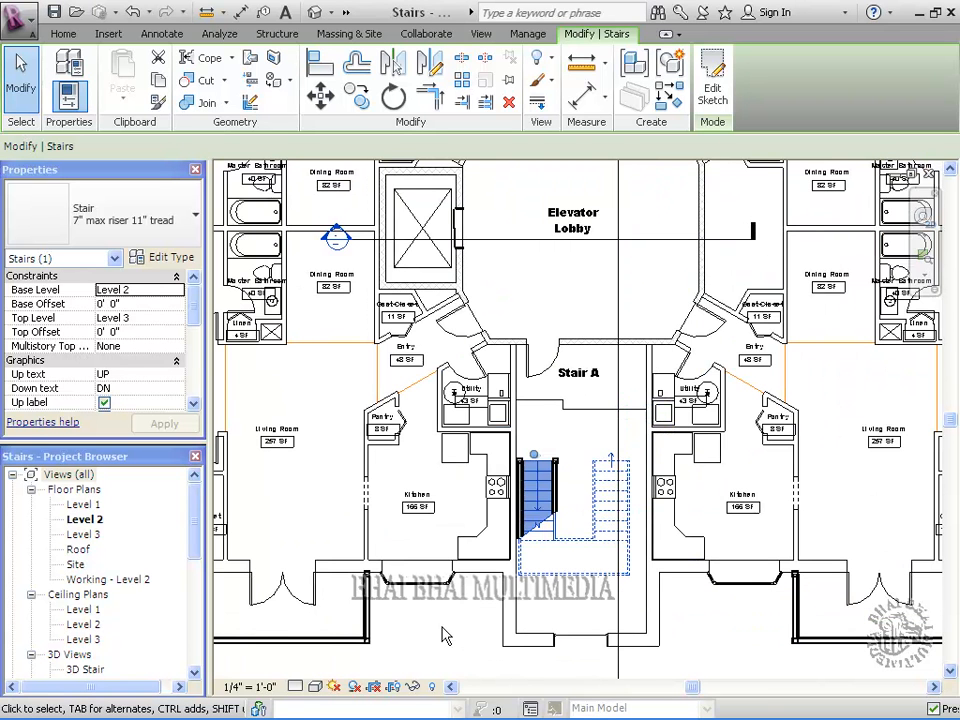
scroll(542, 568, down, 2)
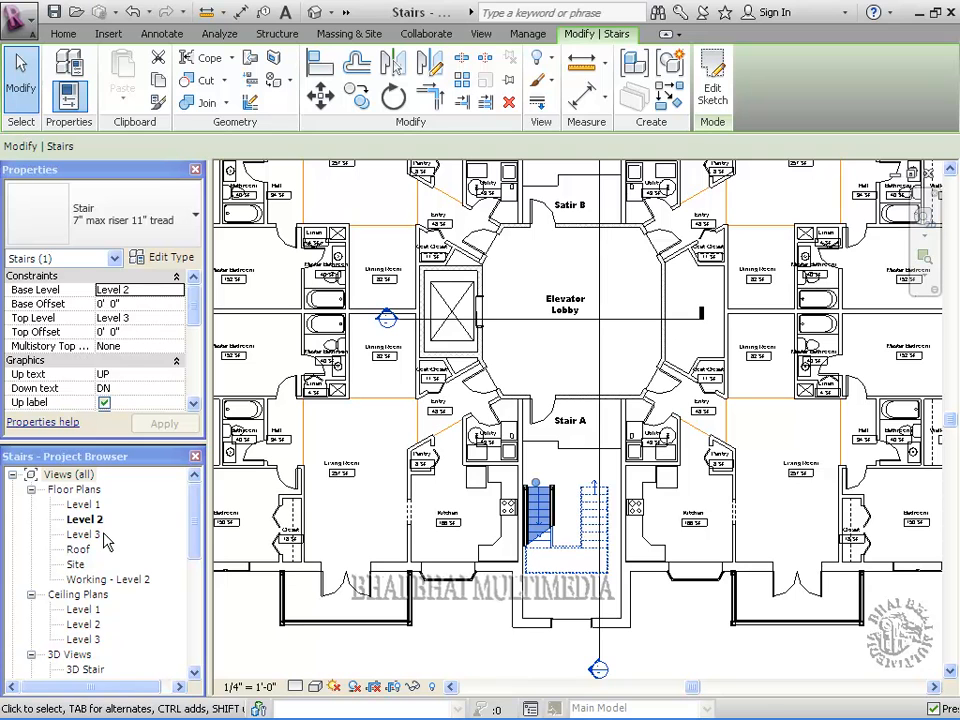
double_click(598, 670)
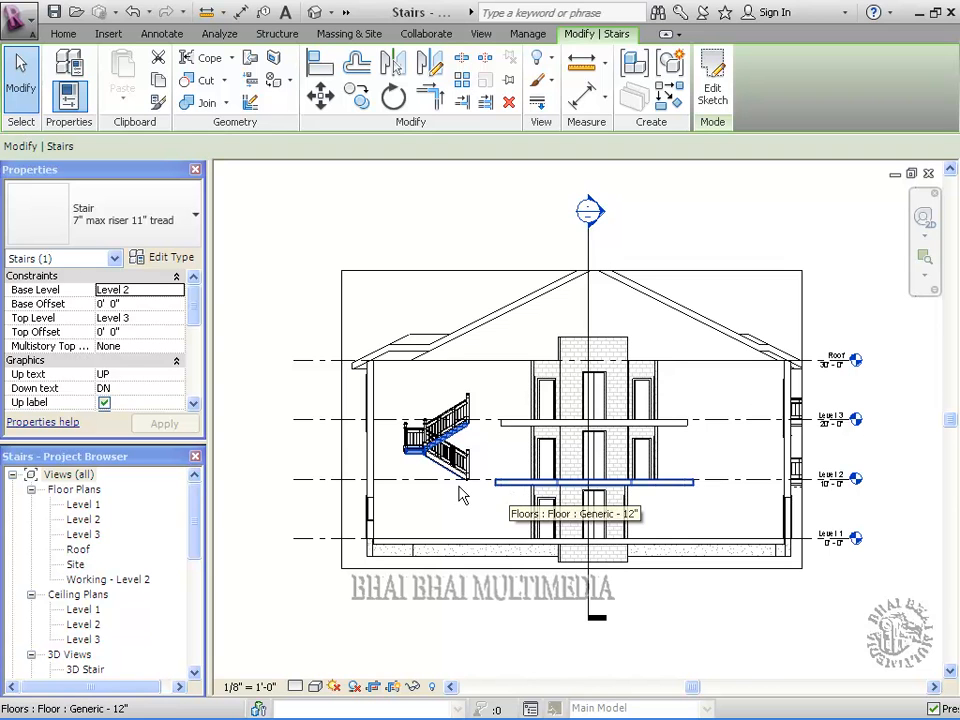
- In the Level 1 floor plan, start a new stair from Level 1 to Level 2 with a width of 4' 0"
double_click(84, 506)
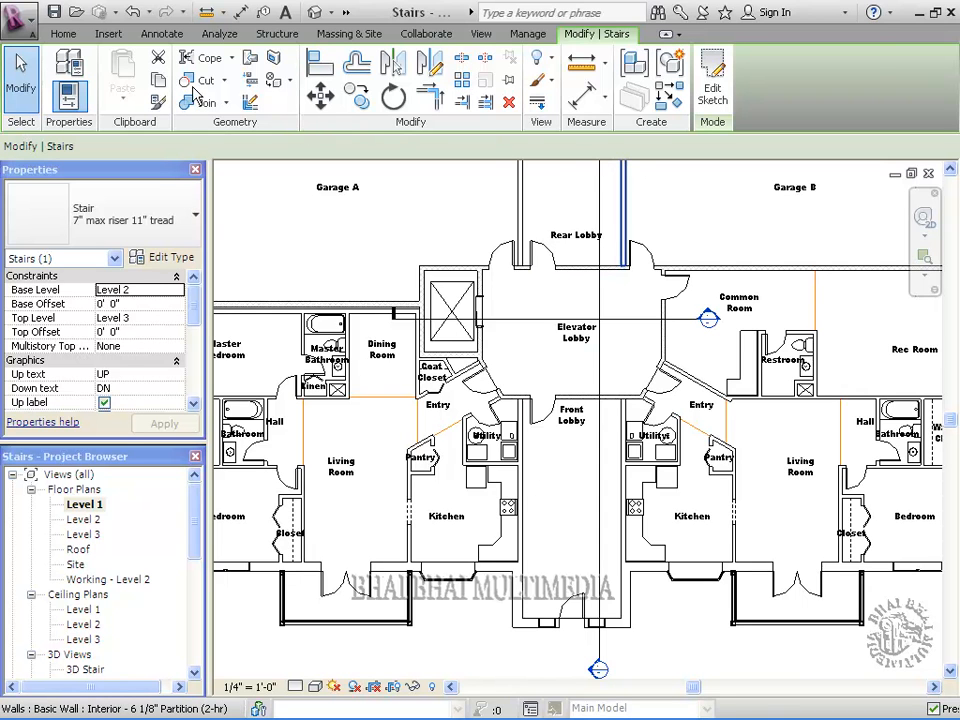
click(56, 33)
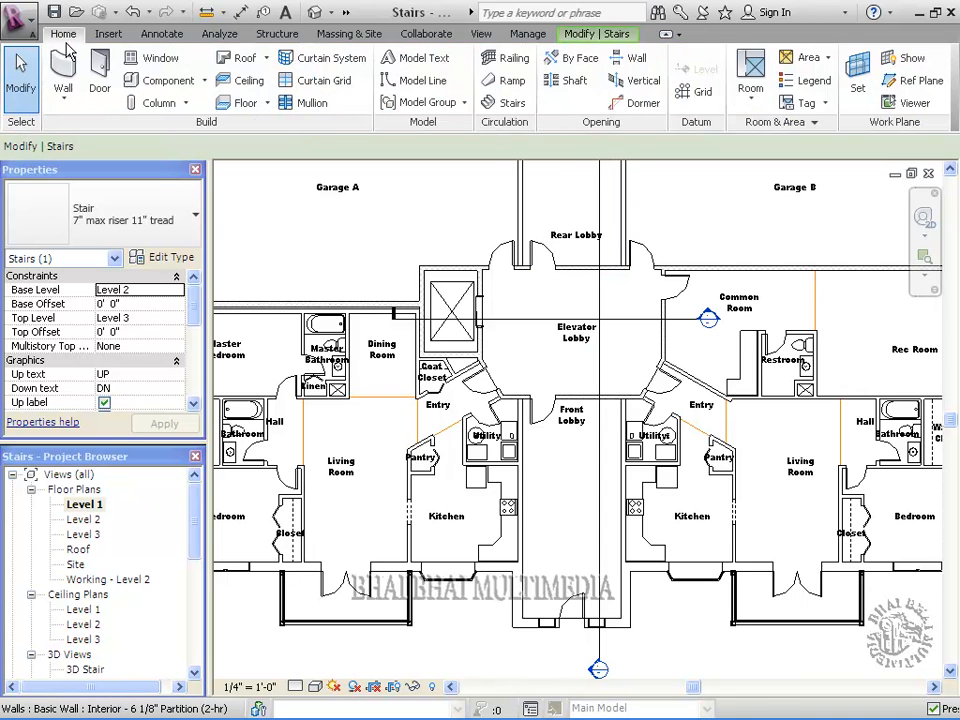
click(512, 108)
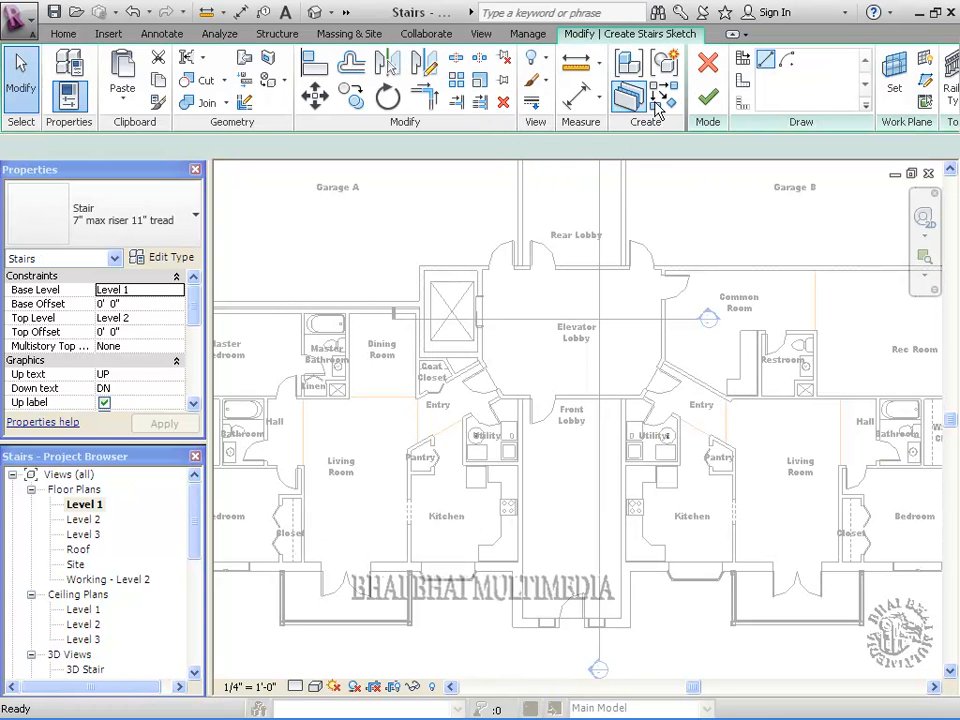
click(765, 64)
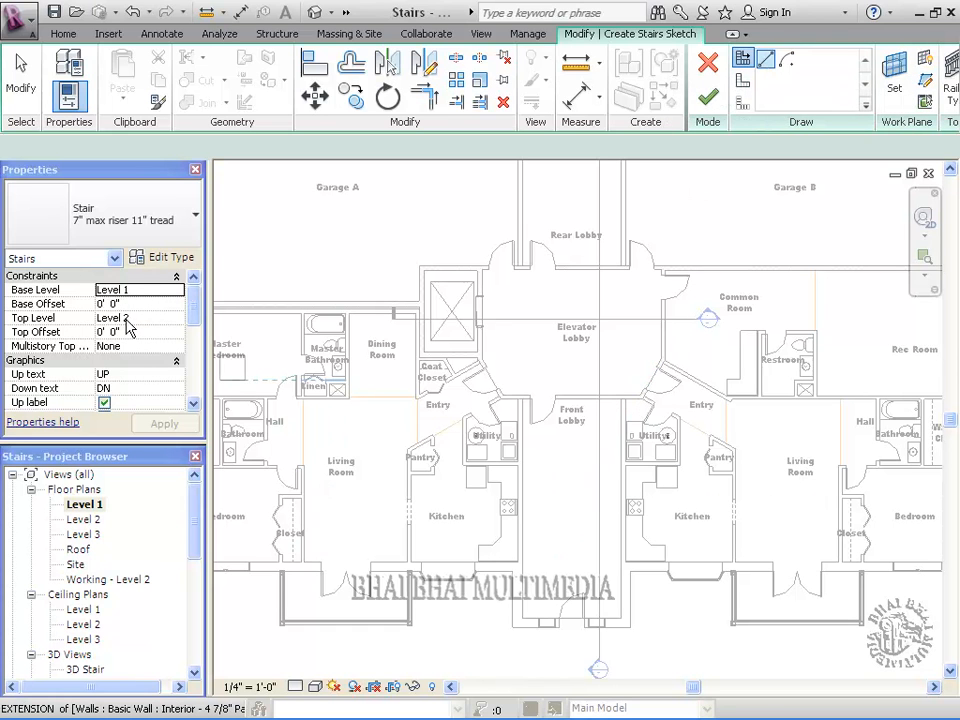
drag(199, 311, 199, 366)
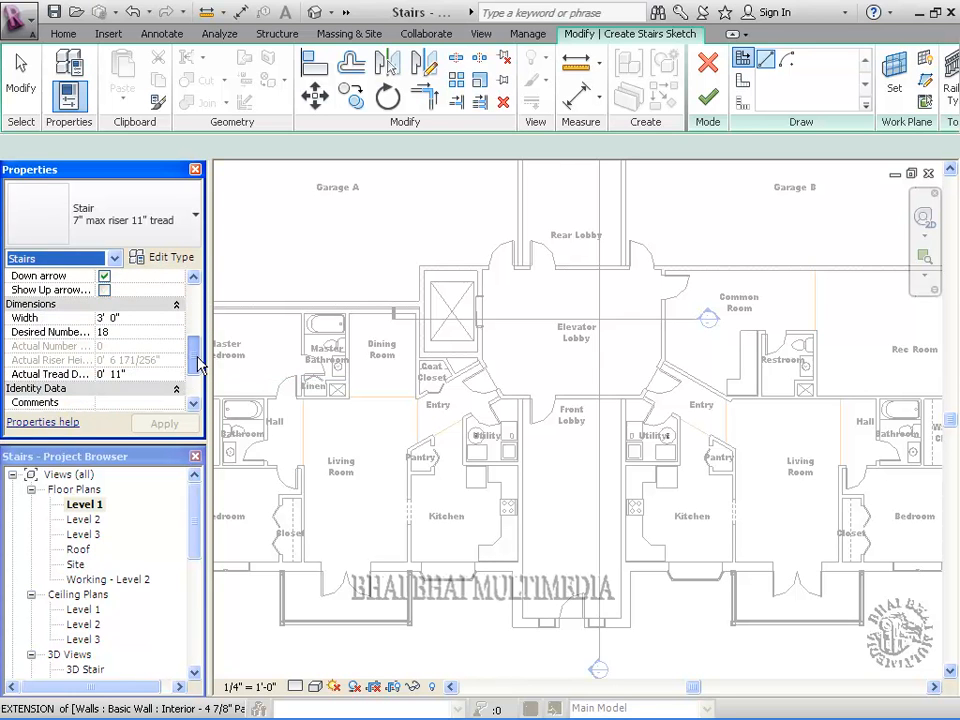
click(127, 317)
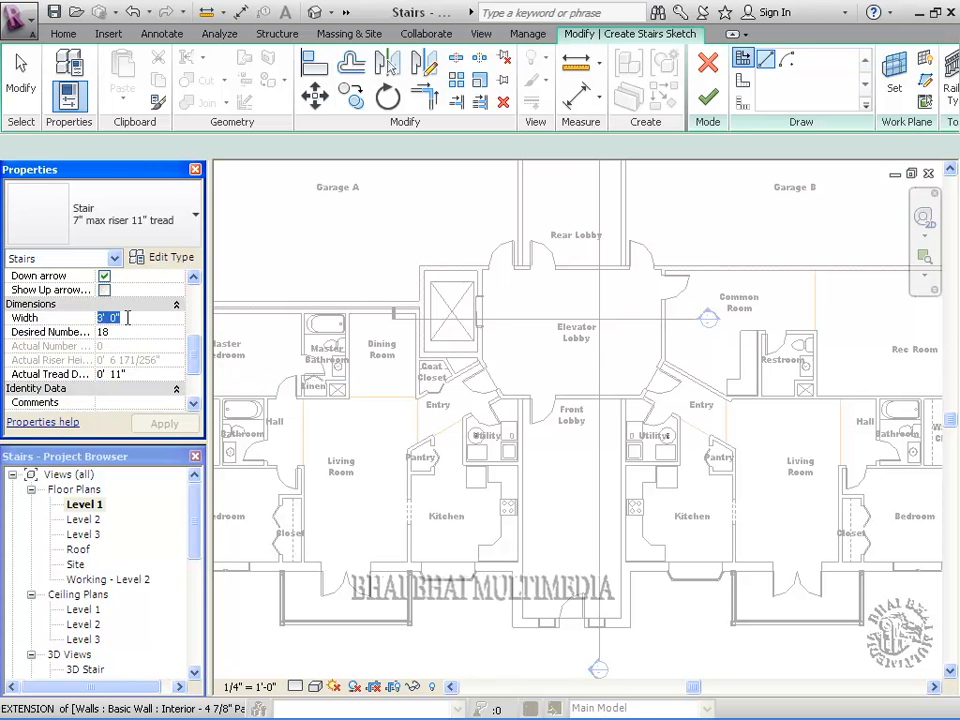
text(4)
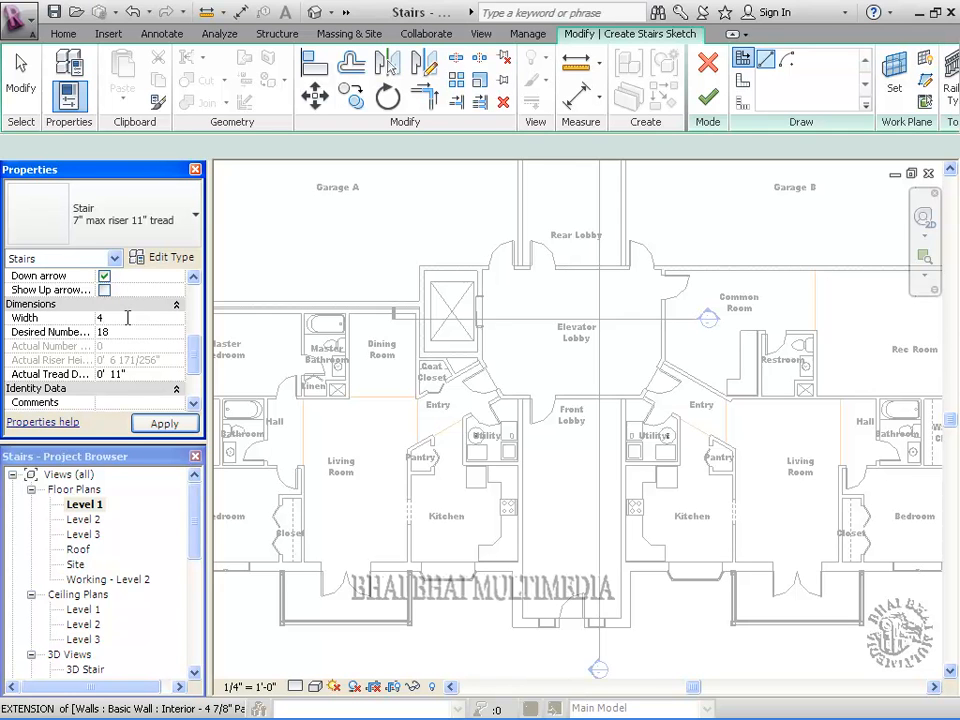
text('  0")
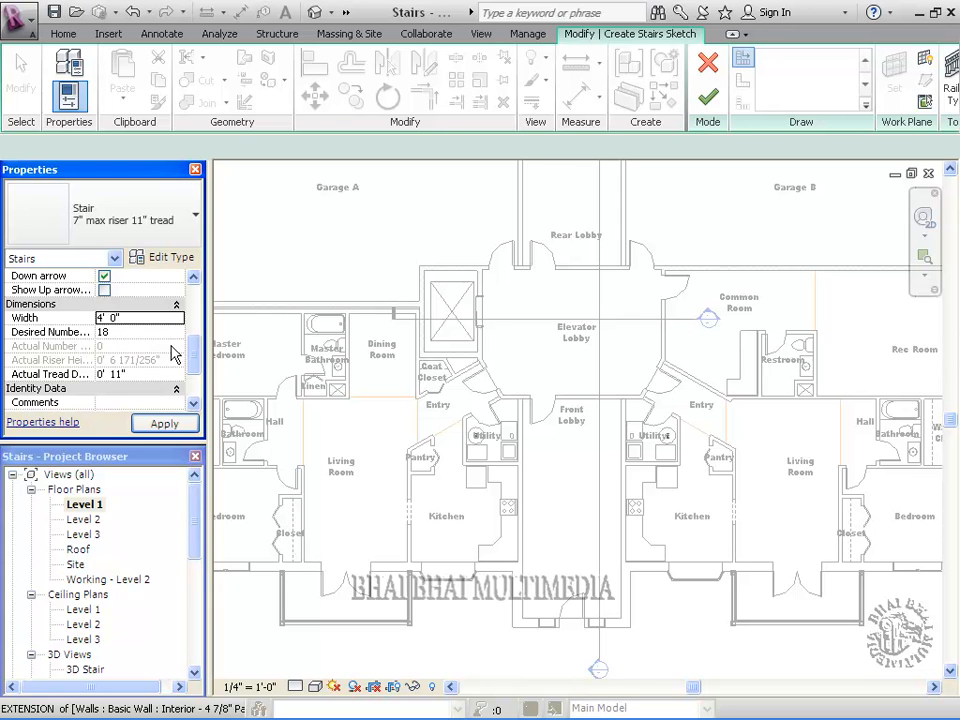
key(Return)
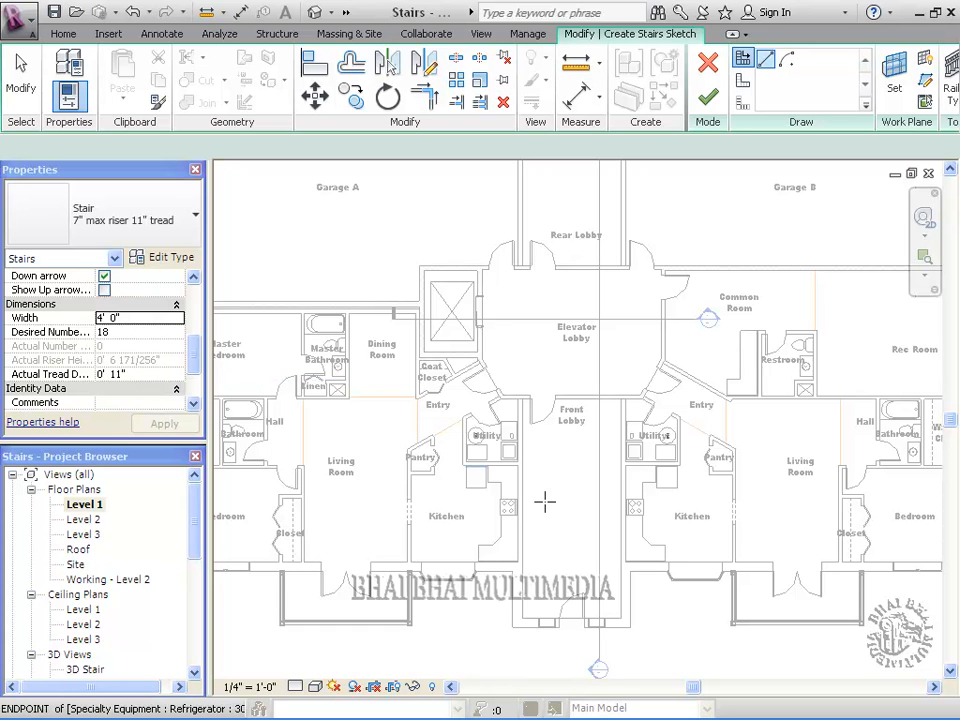
- Sketch a straight run about 13'-9" long beside the stairwell's kitchen-side wall, going up toward the front lobby door
click(542, 552)
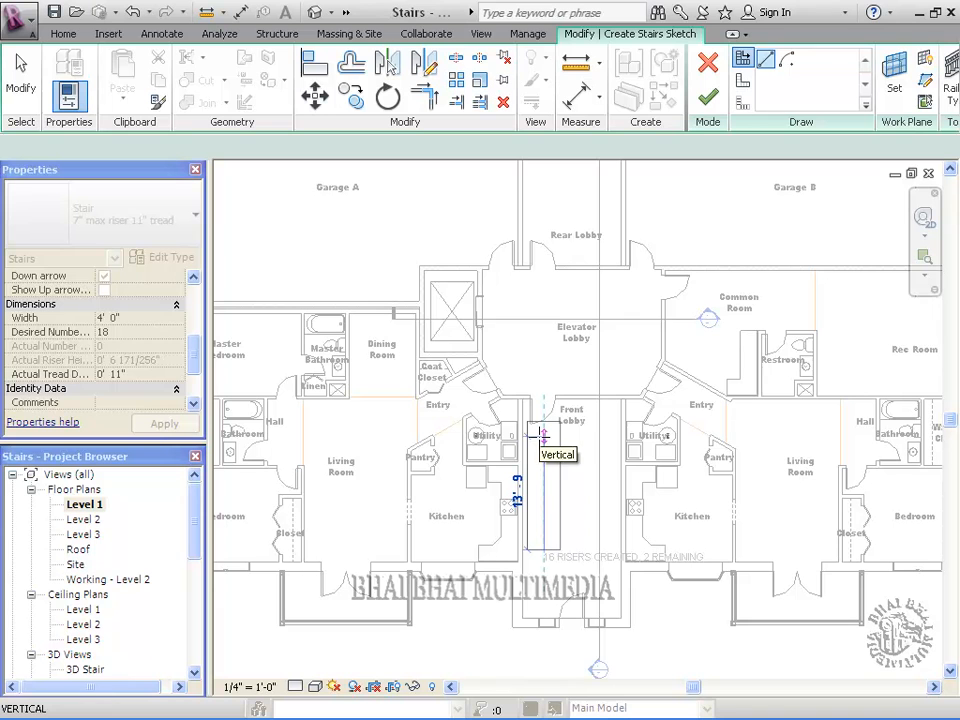
click(541, 437)
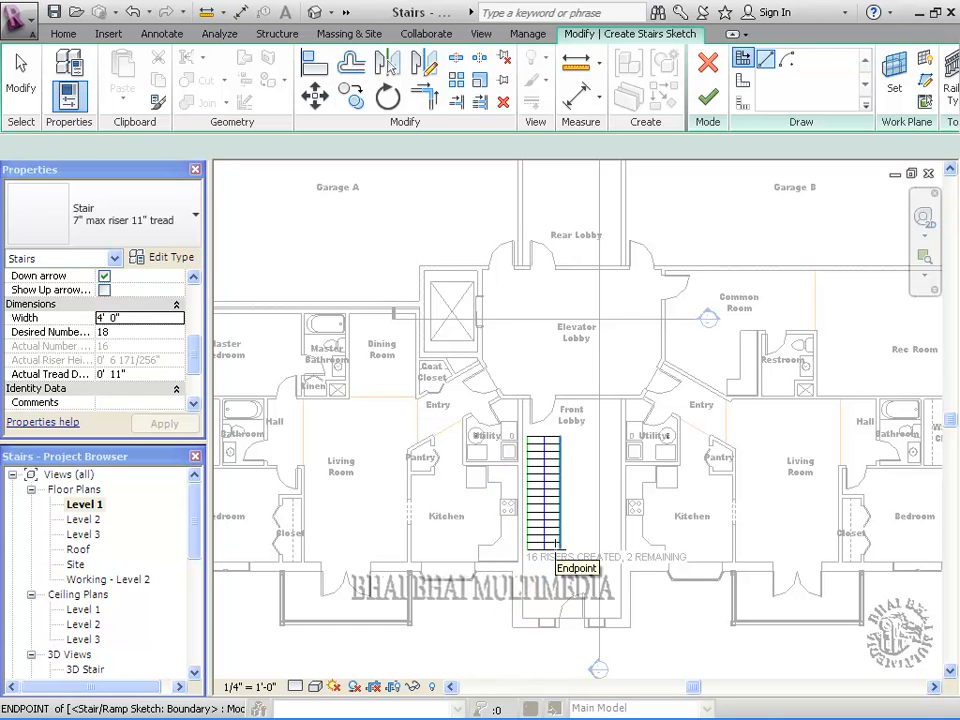
key(Escape)
- Select the whole sketched run and set the distance between its outer boundary and the kitchen-side stairwell wall to 6"
click(925, 257)
drag(494, 410, 582, 582)
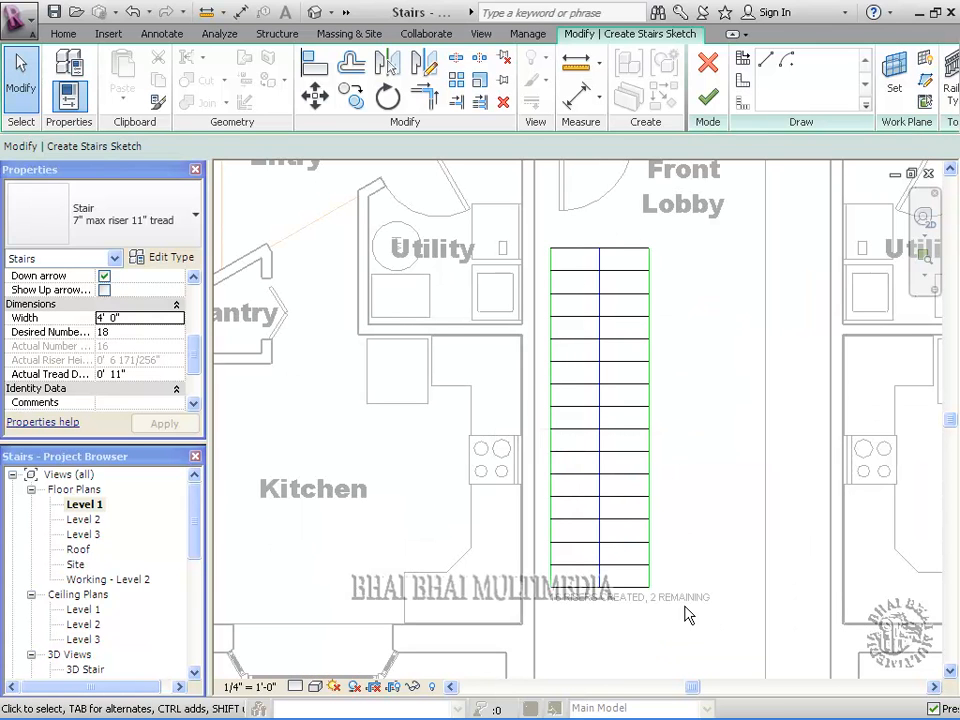
drag(696, 625, 549, 251)
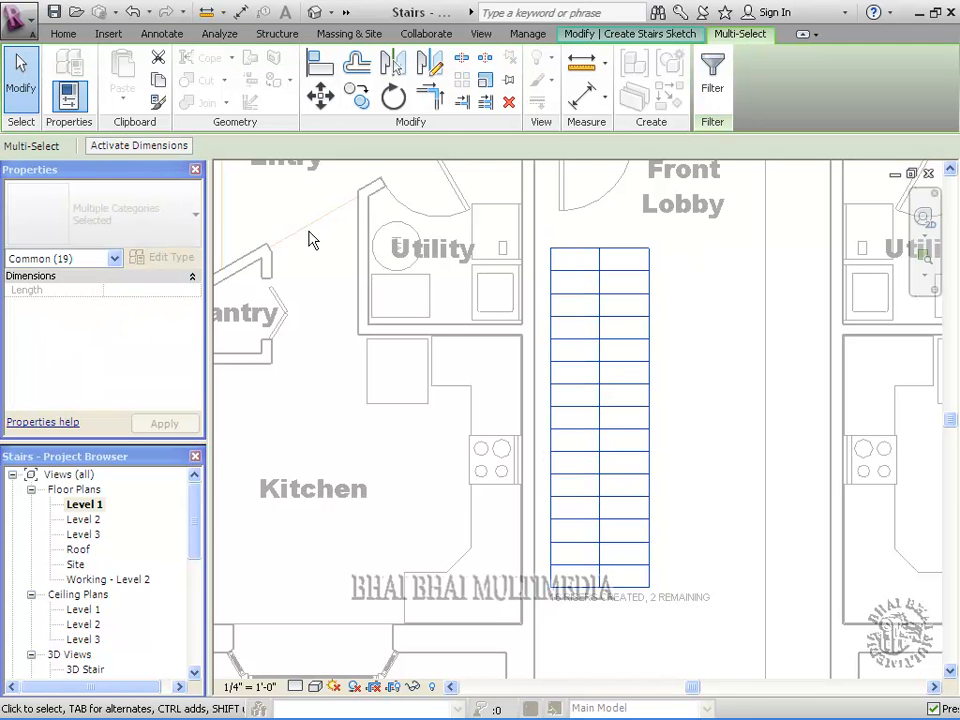
click(141, 150)
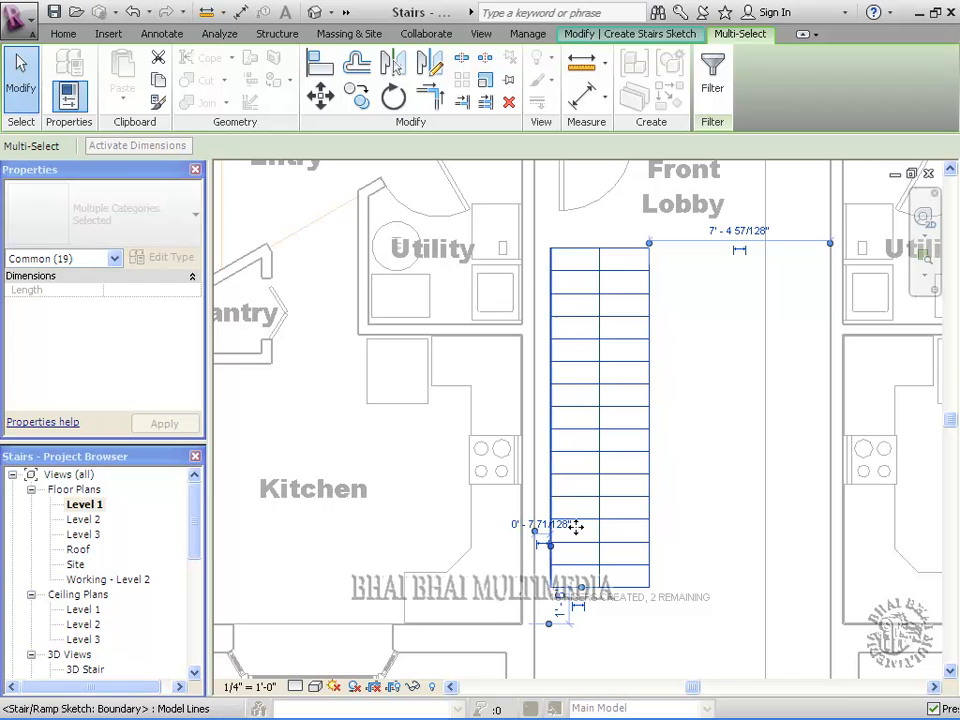
click(542, 527)
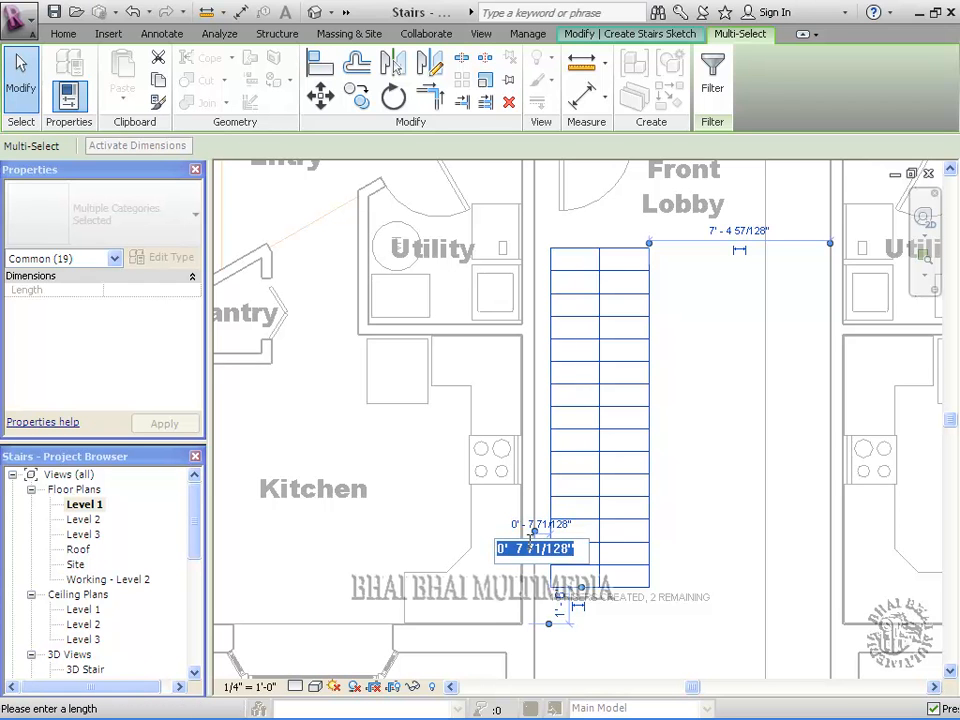
text(6)
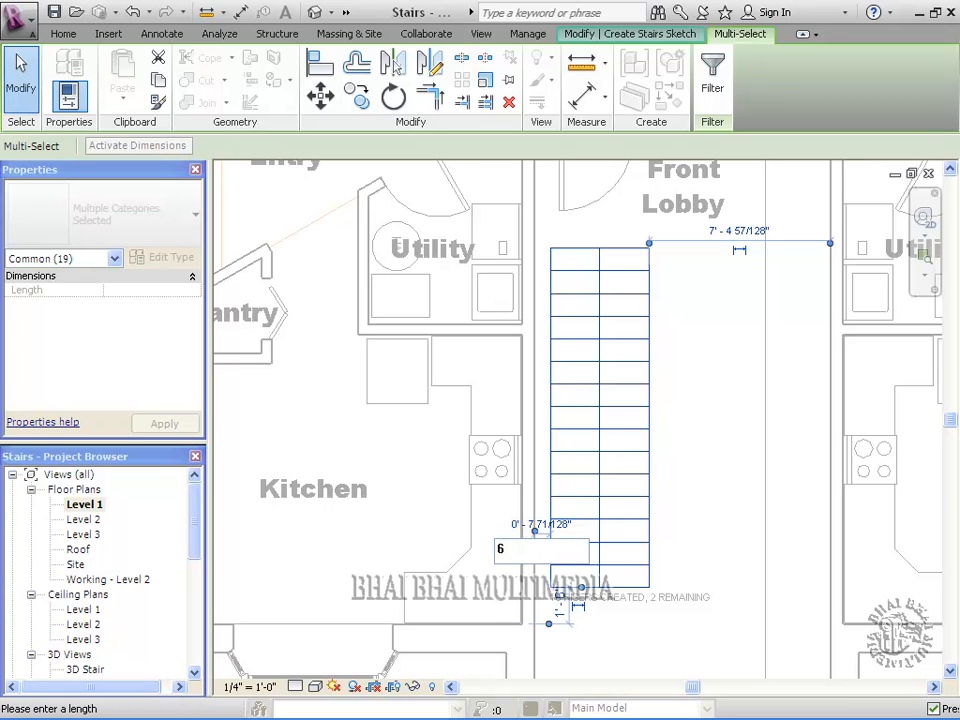
key(Return)
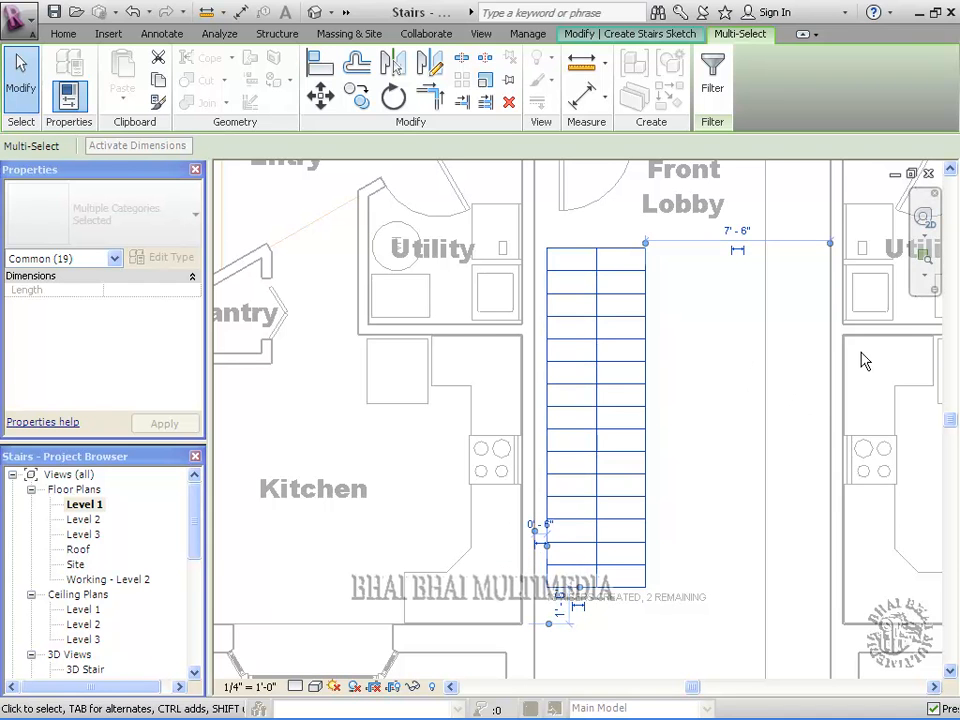
- Finish the straight stair sketch in the Level 1 plan and clear the selection
click(928, 293)
click(876, 377)
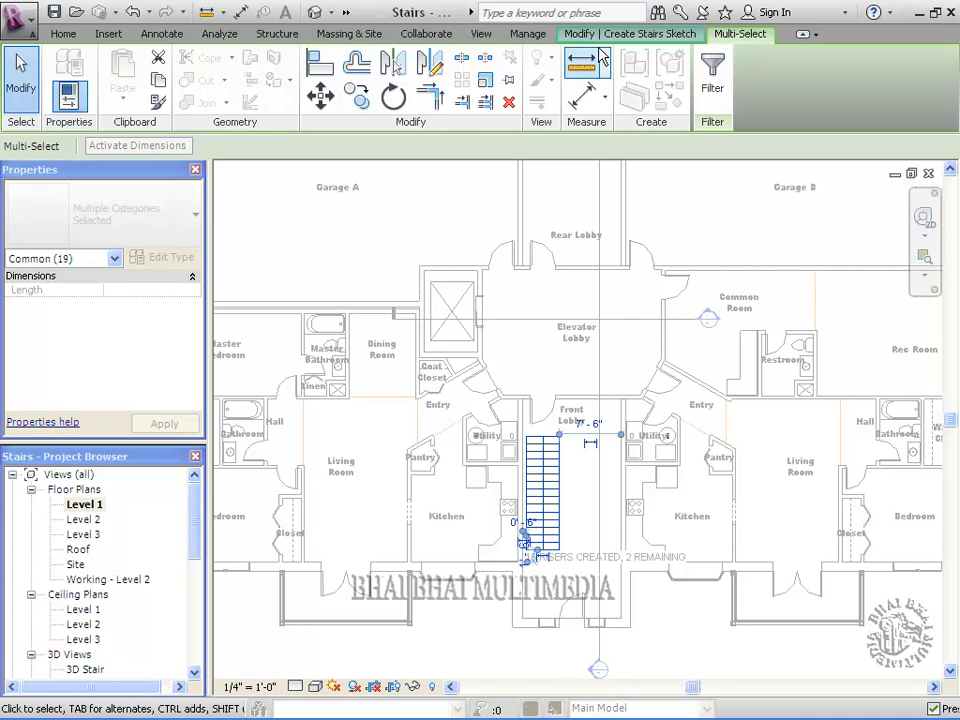
click(630, 33)
click(709, 98)
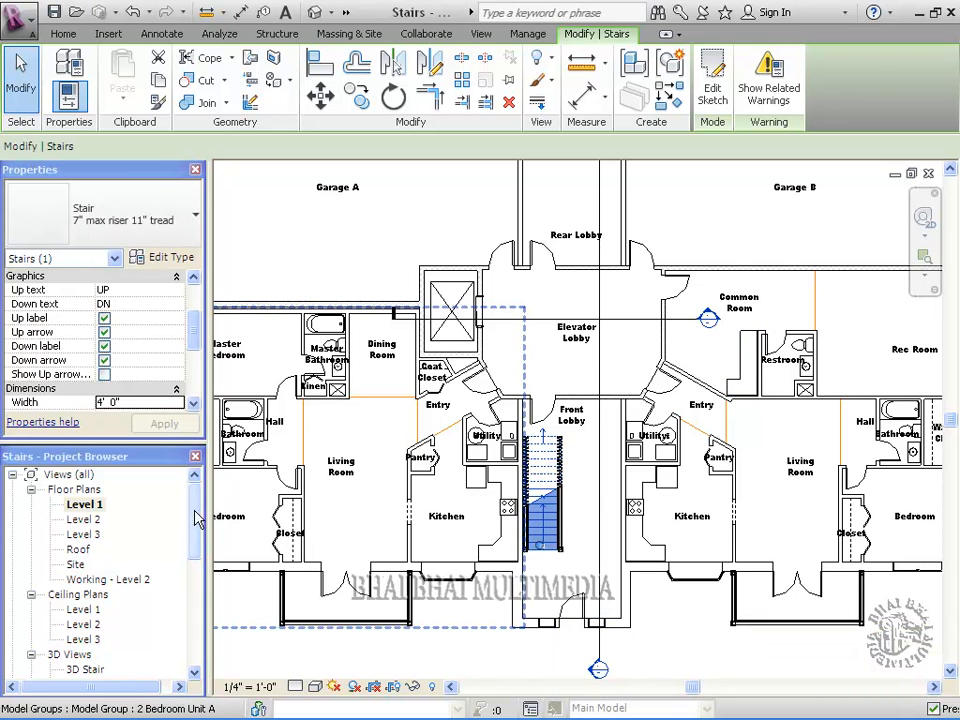
key(Escape)
- Open the Section 1 view and inspect where the new Level 1 stair meets the Level 2 floor
scroll(197, 540, down, 3)
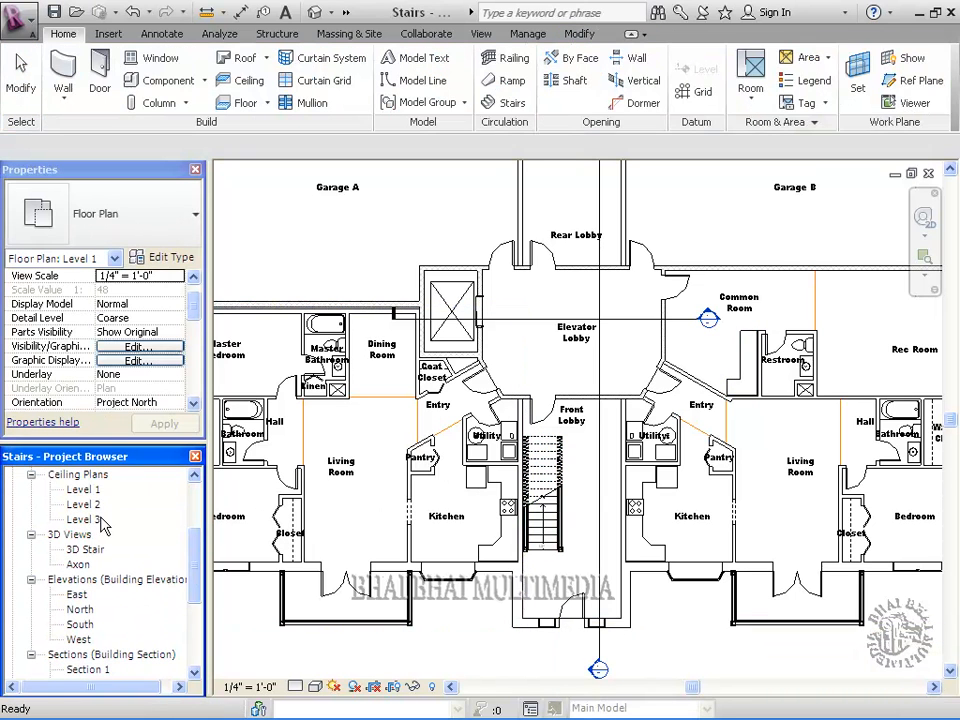
scroll(146, 450, down, 3)
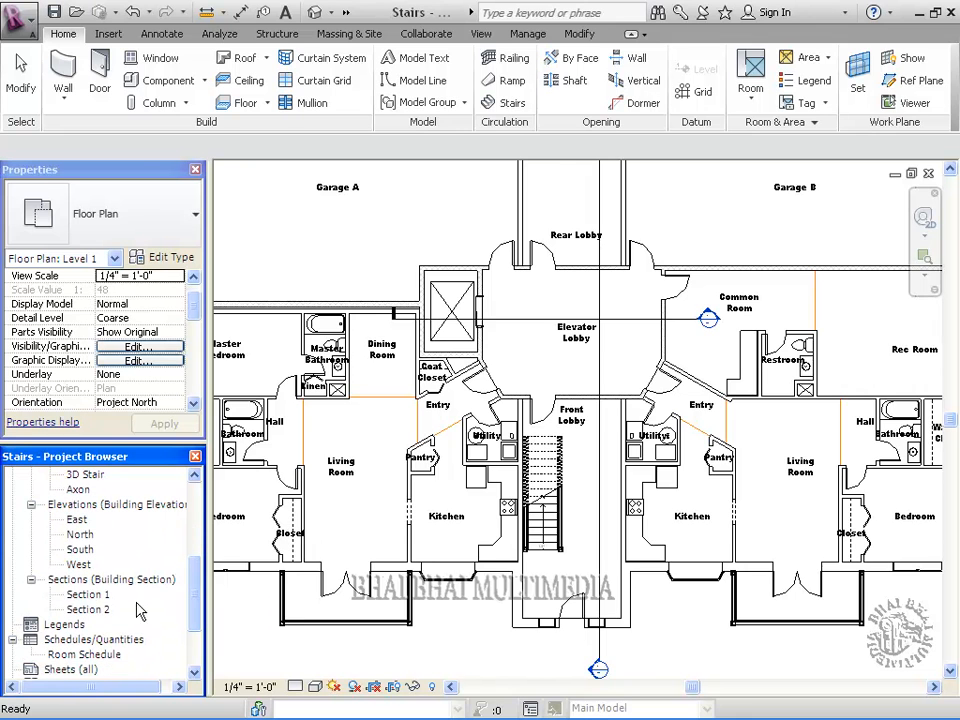
double_click(88, 594)
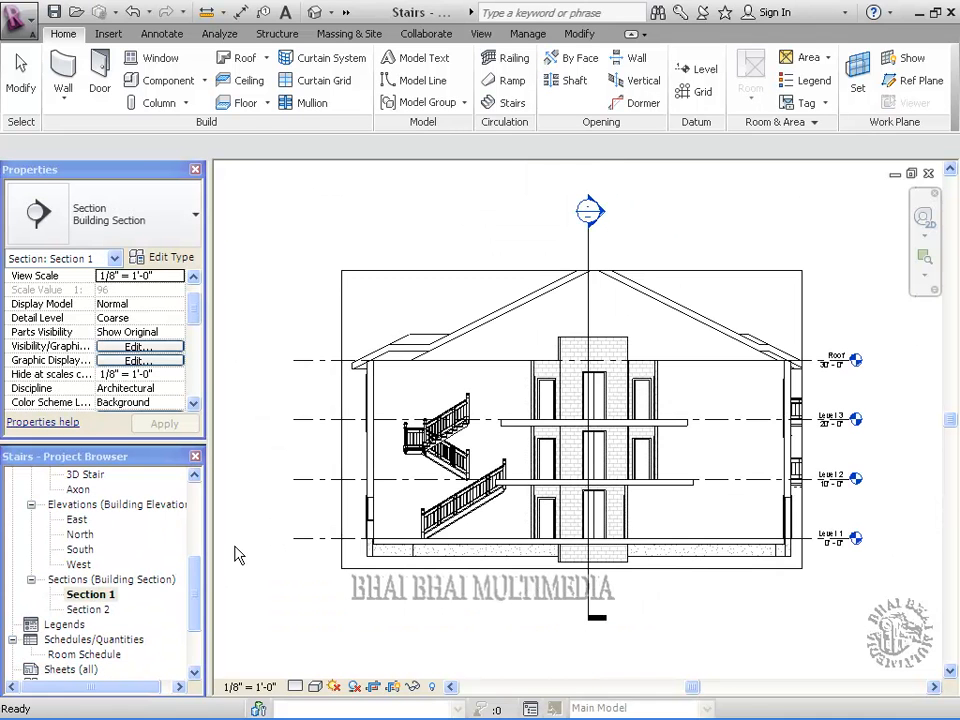
click(462, 505)
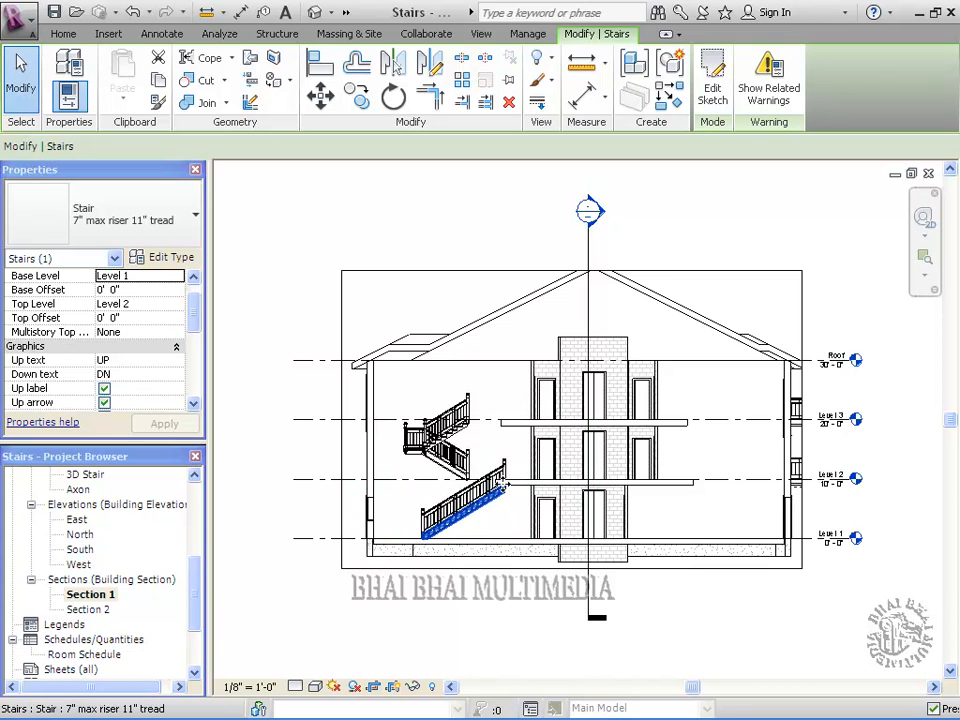
click(528, 460)
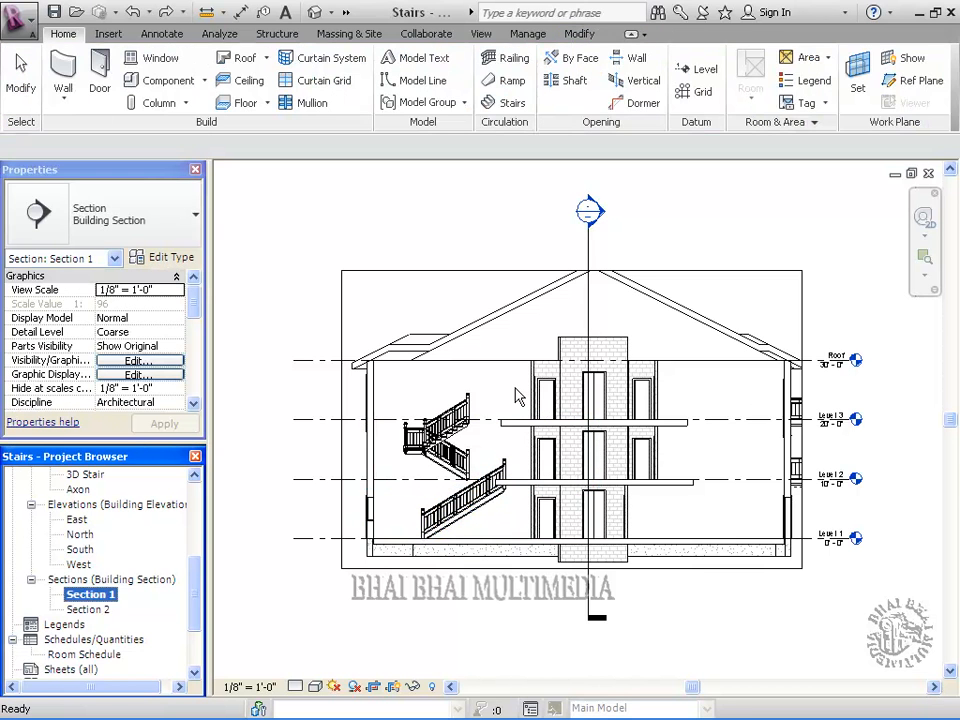